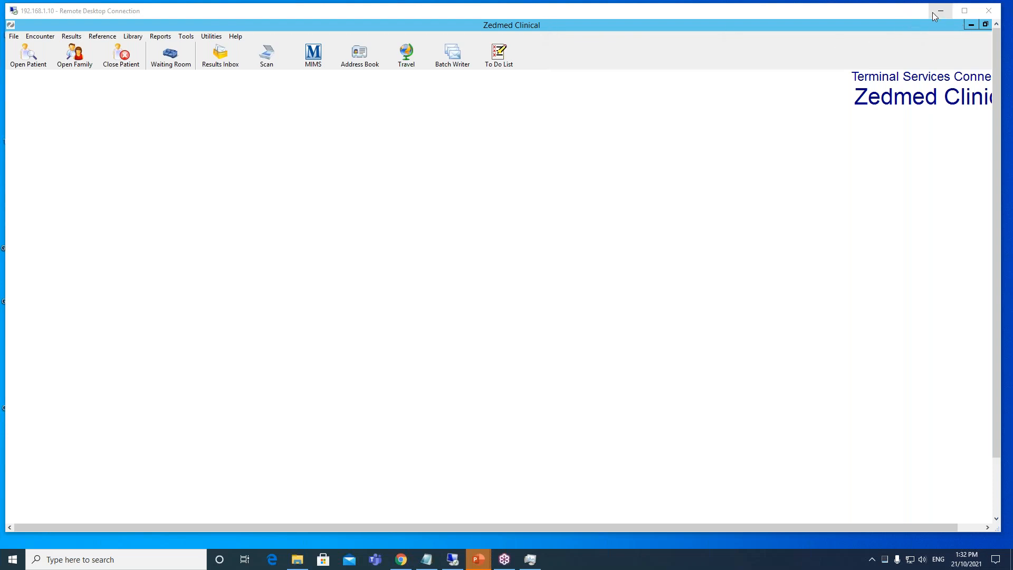
# - Open the treating doctor details for the doctor coded PD from the practice setup doctors list
pyautogui.click(964, 10)
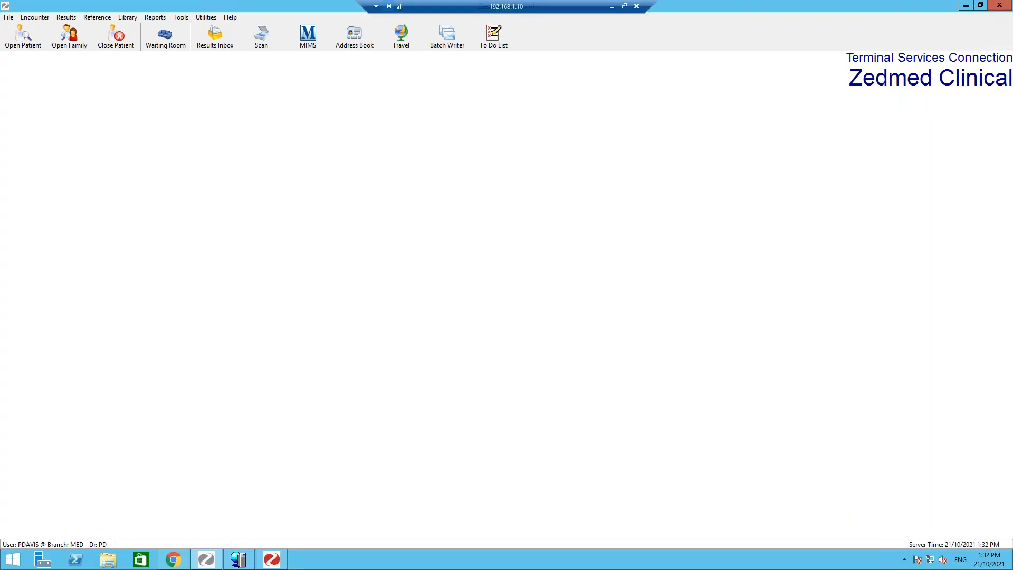
pyautogui.click(966, 6)
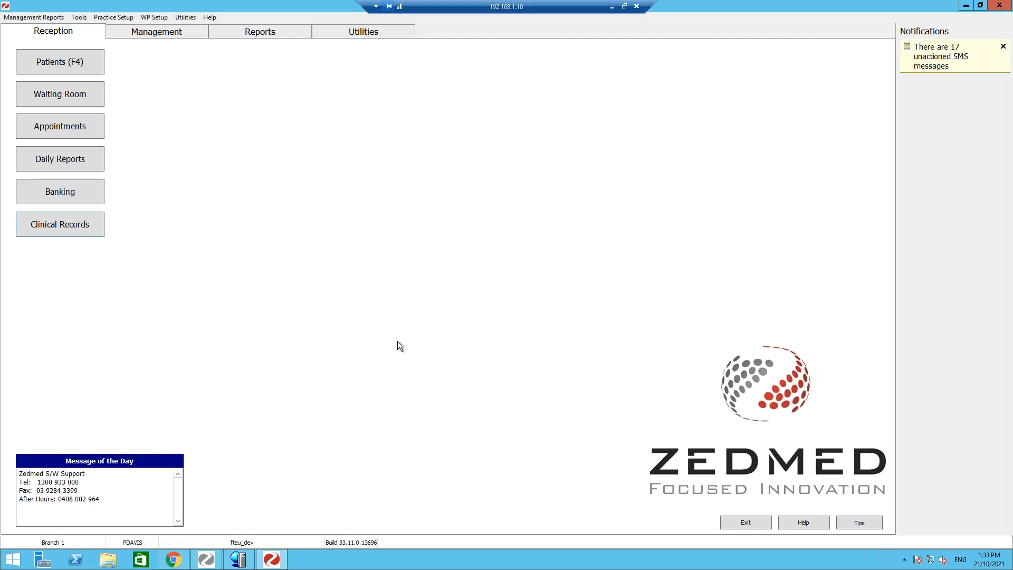
pyautogui.click(138, 36)
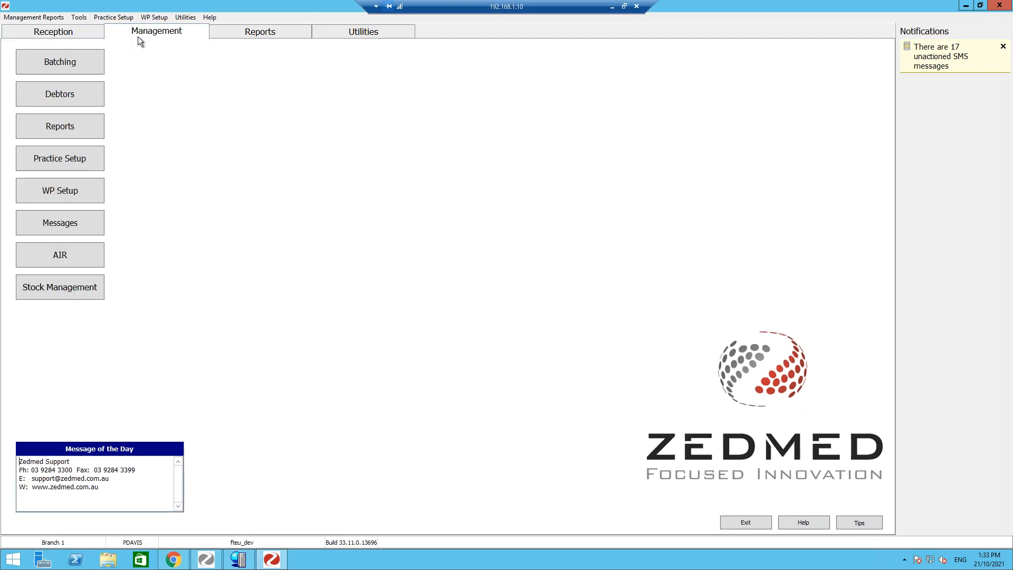
pyautogui.click(71, 156)
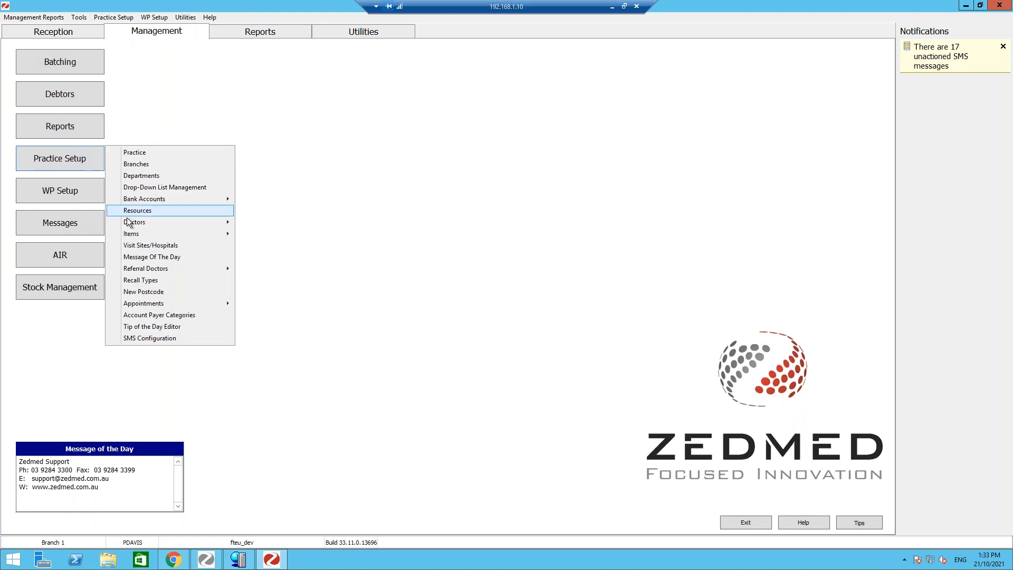
pyautogui.moveTo(136, 226)
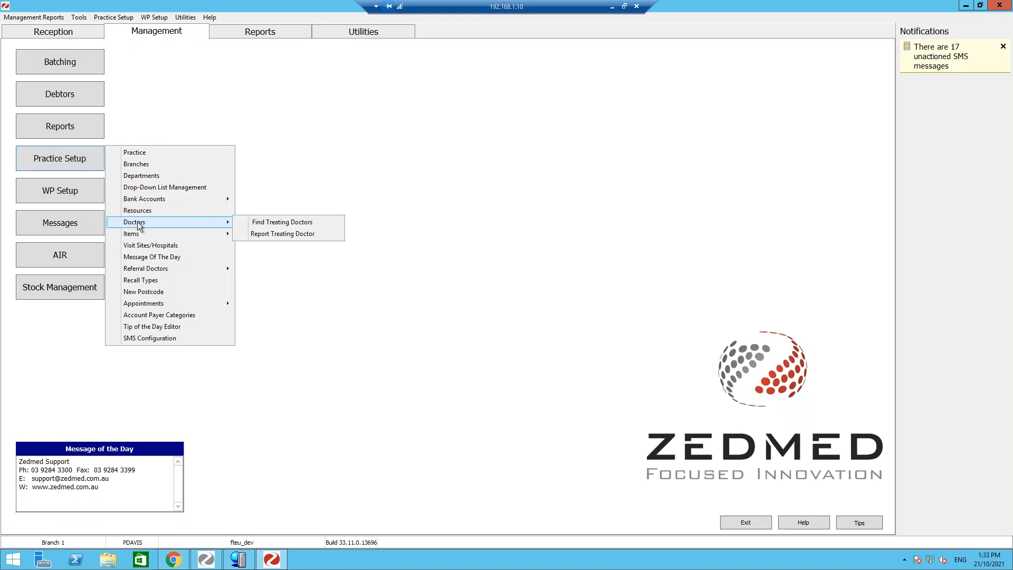
pyautogui.click(255, 222)
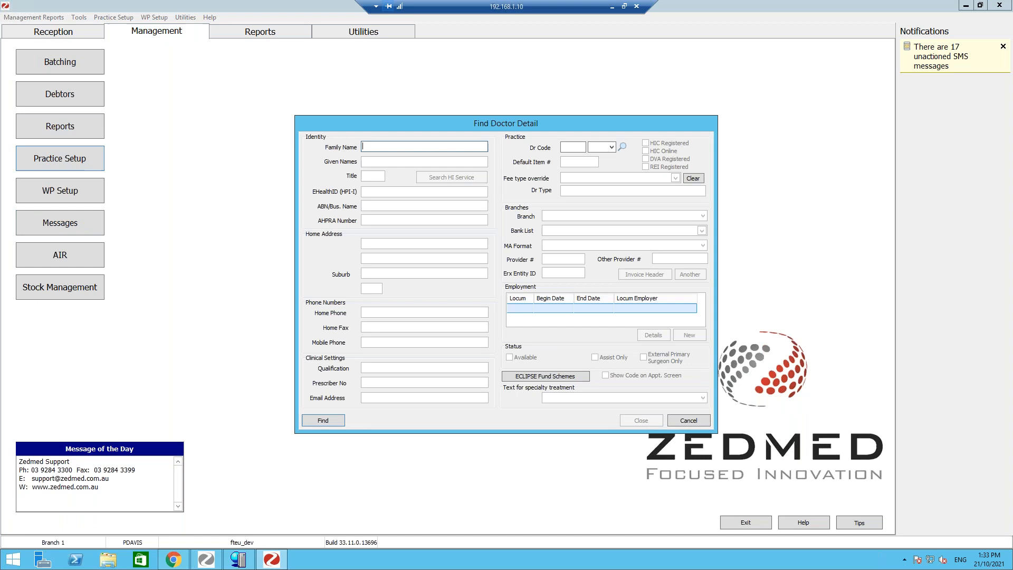
pyautogui.write('D')
pyautogui.press('Return')
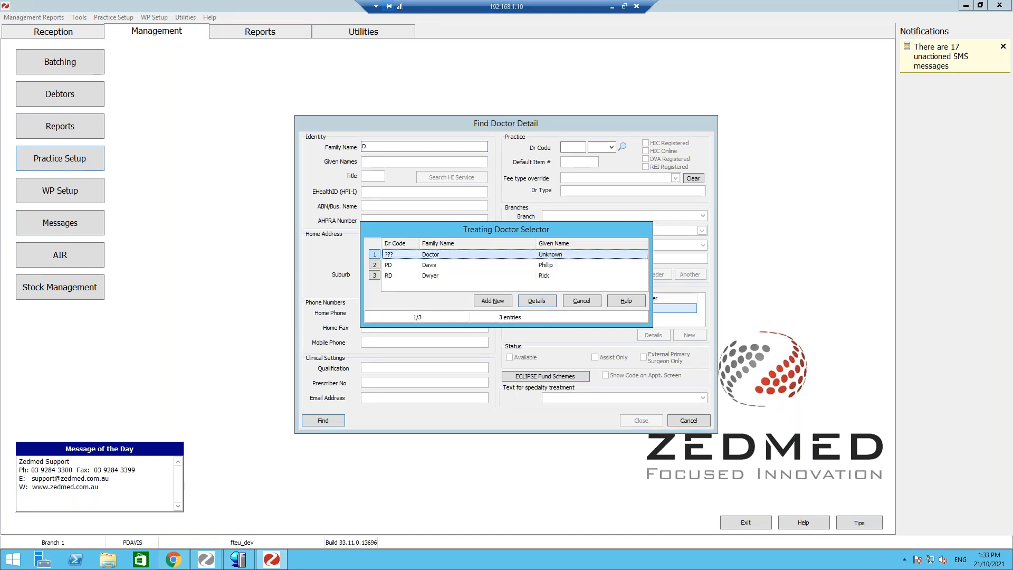
pyautogui.doubleClick(439, 267)
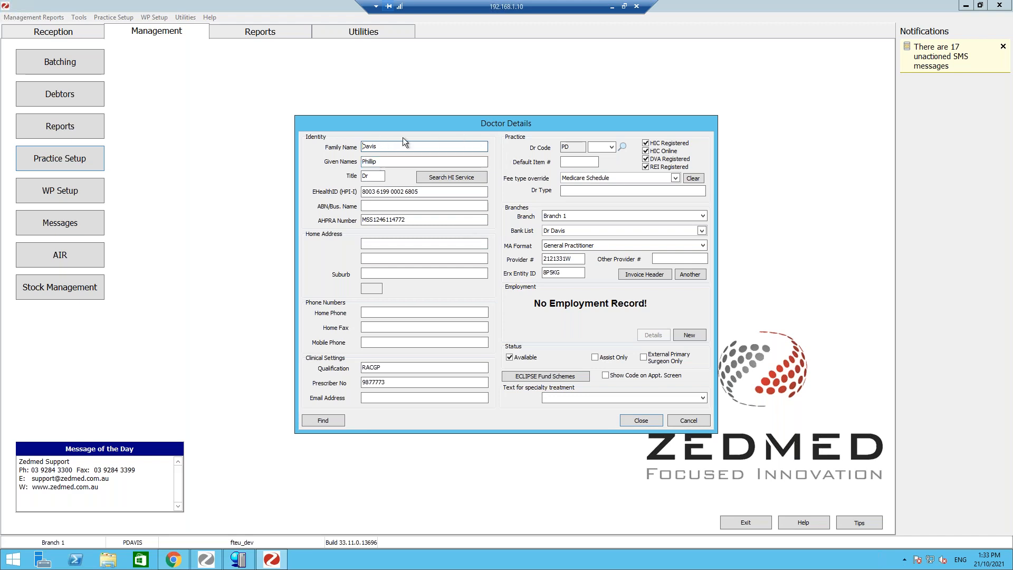
# - Review the doctor's HPI-I, AHPRA, prescriber, provider and Erx entity identifiers, then close the details
pyautogui.moveTo(430, 191); pyautogui.dragTo(362, 191)
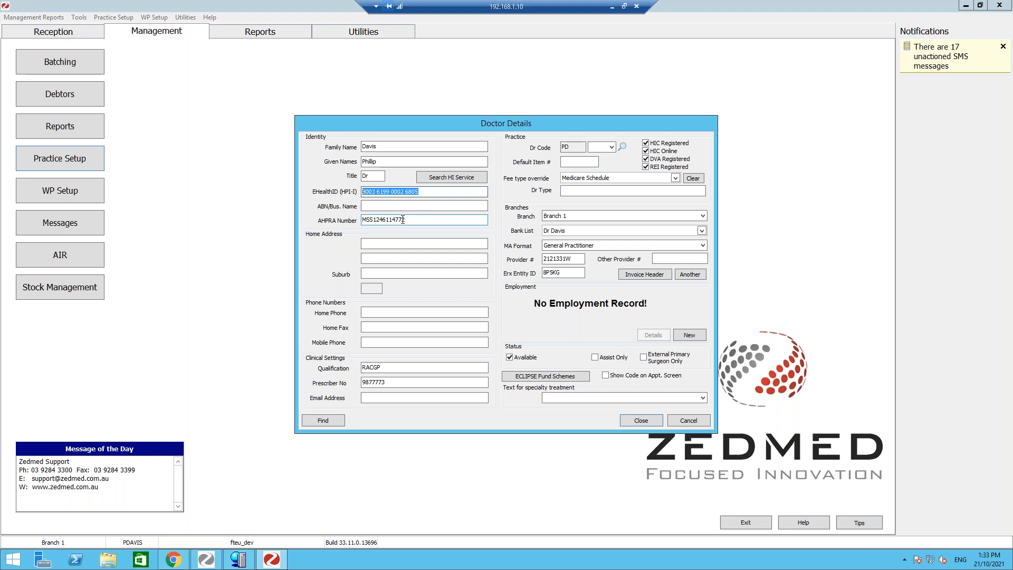
pyautogui.moveTo(415, 219); pyautogui.dragTo(361, 218)
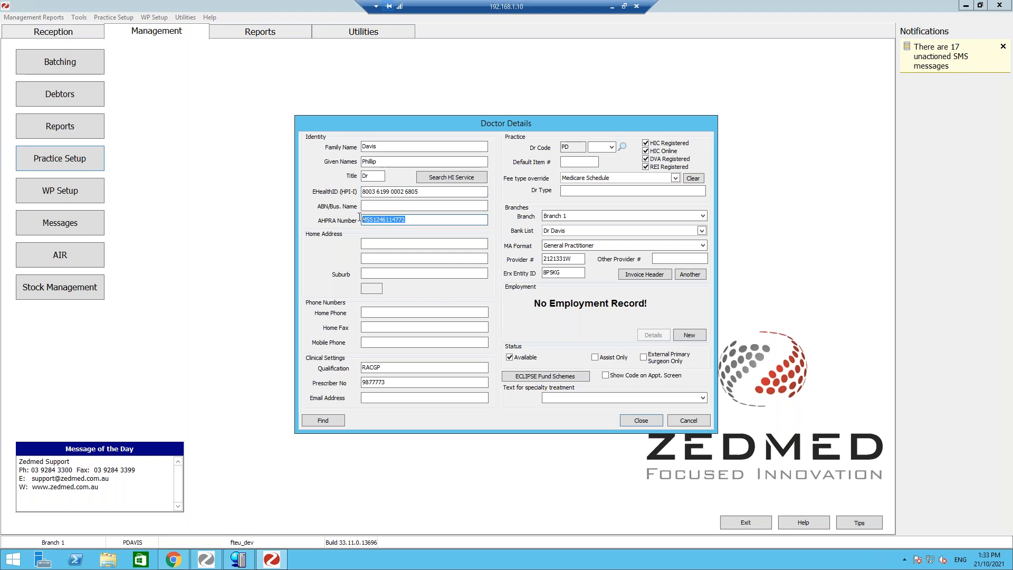
pyautogui.moveTo(388, 367); pyautogui.dragTo(361, 384)
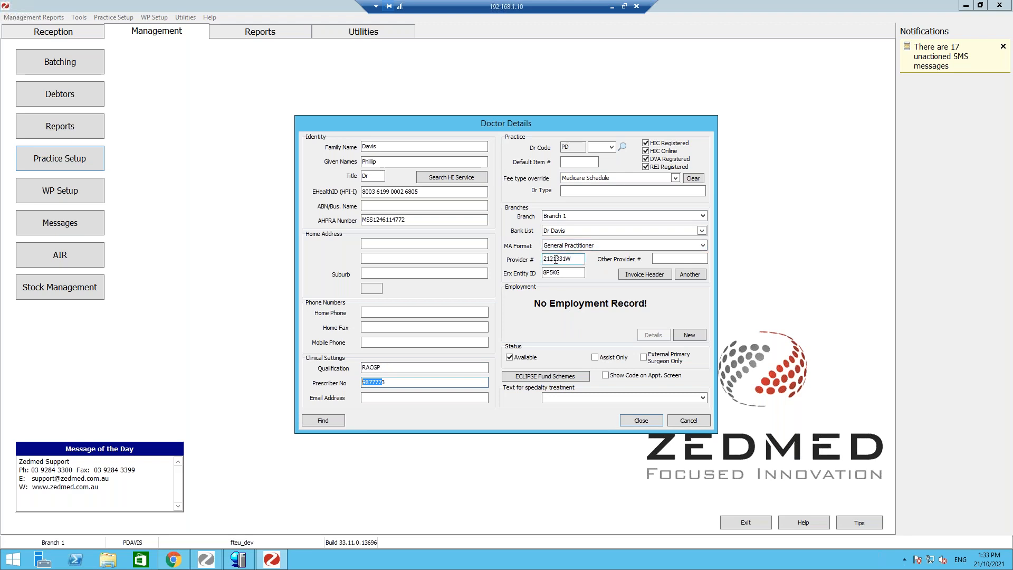
pyautogui.moveTo(577, 263); pyautogui.dragTo(542, 264)
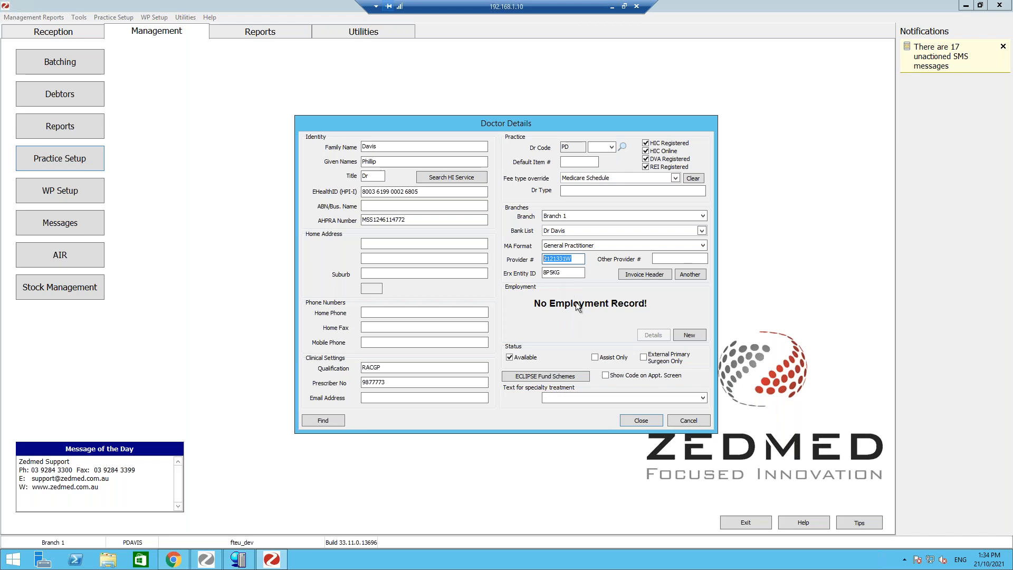
pyautogui.click(569, 273)
pyautogui.moveTo(559, 272); pyautogui.dragTo(543, 273)
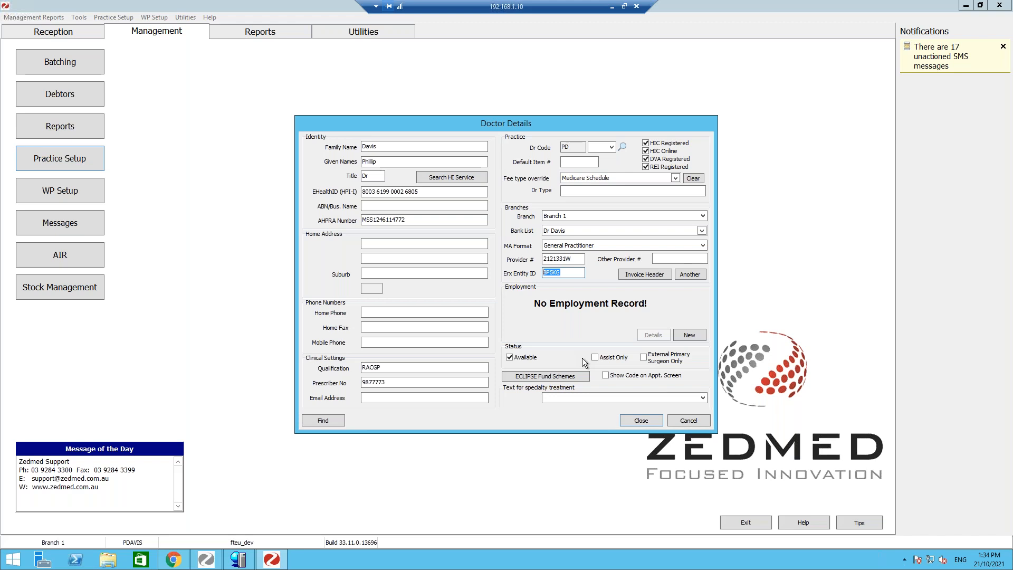
pyautogui.click(647, 422)
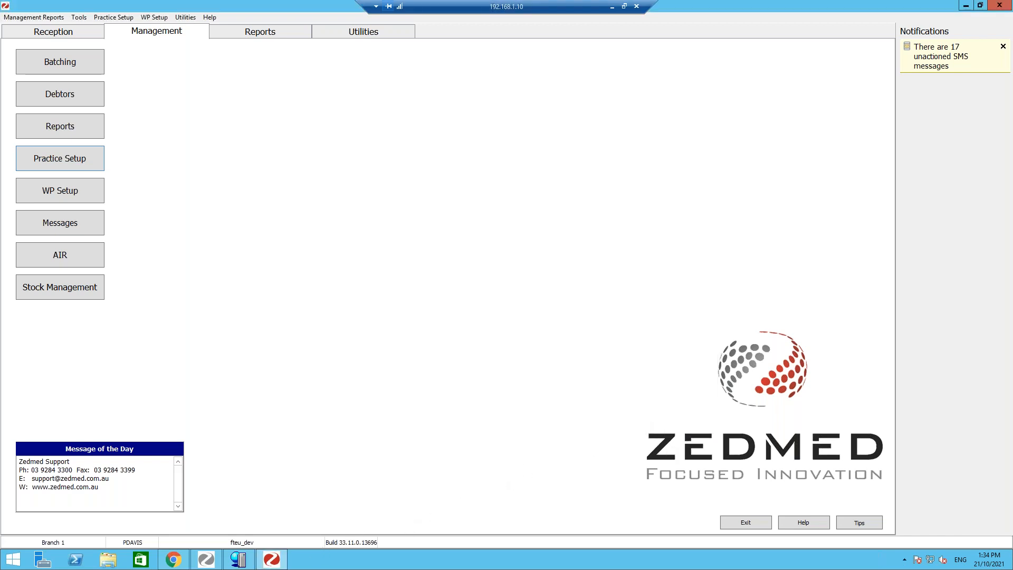
# - Switch to the clinical records system and review the drug prescribing defaults in My Options
pyautogui.moveTo(210, 561)
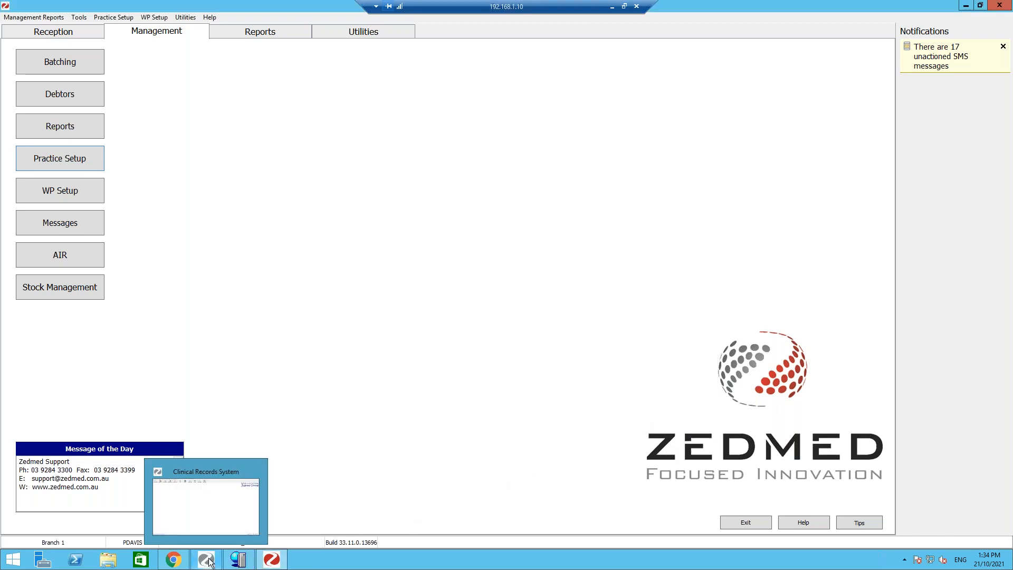
pyautogui.click(191, 509)
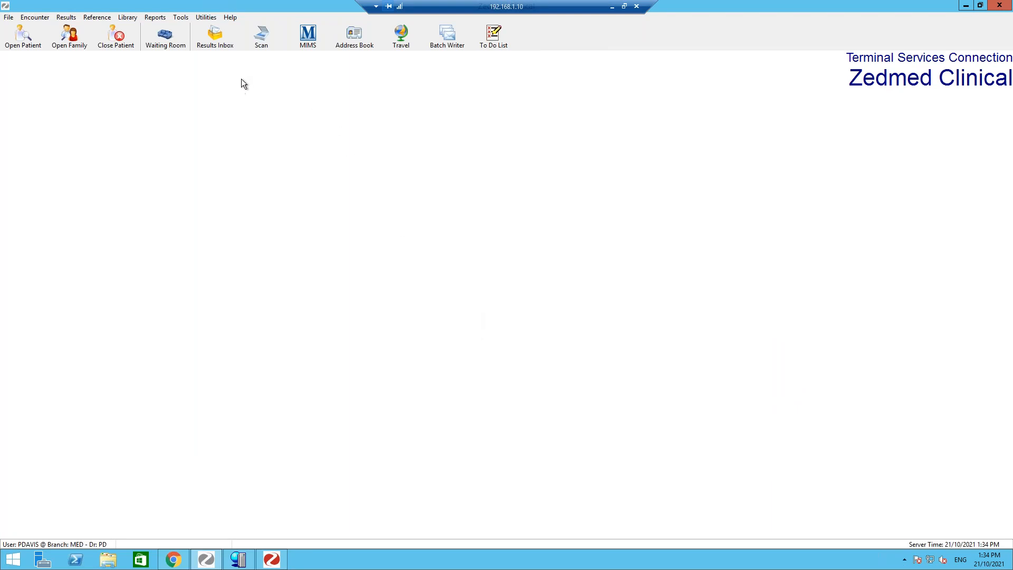
pyautogui.click(185, 16)
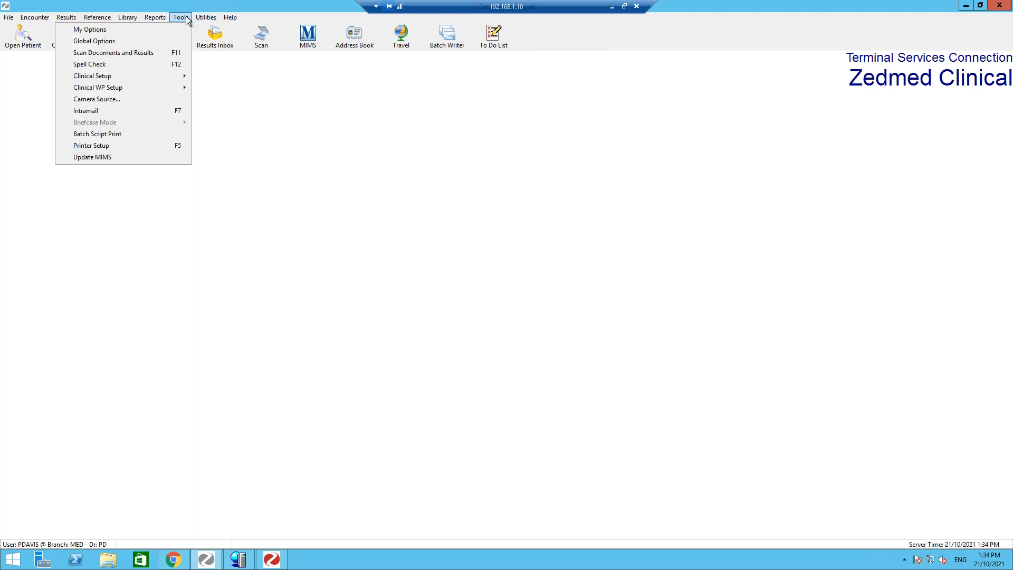
pyautogui.click(179, 30)
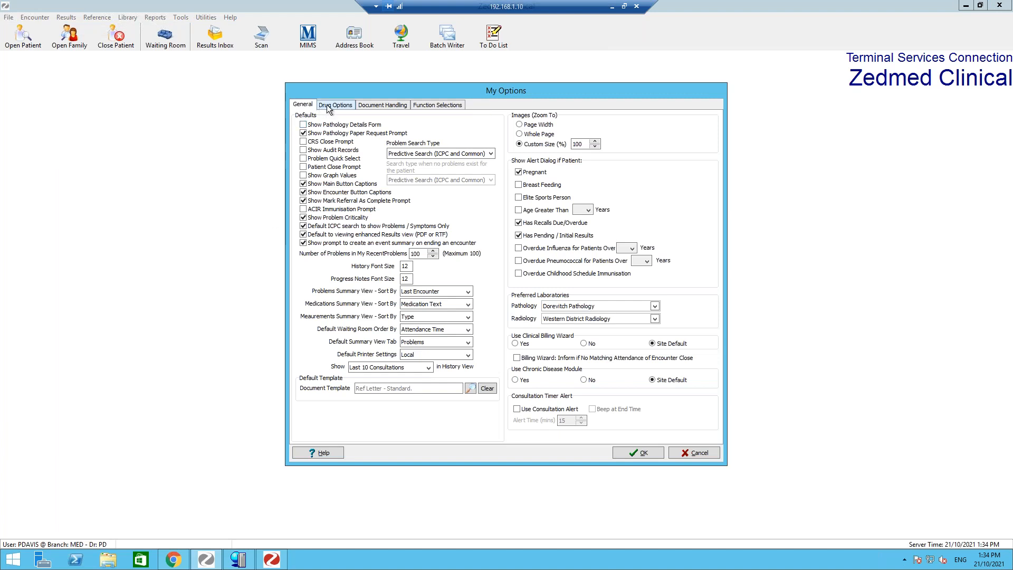
pyautogui.click(327, 104)
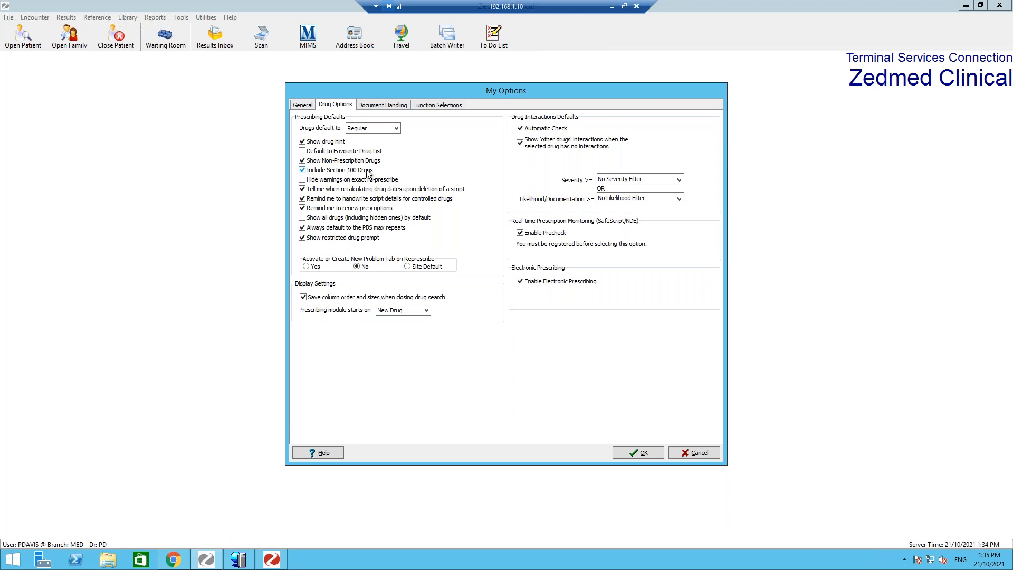
pyautogui.click(393, 131)
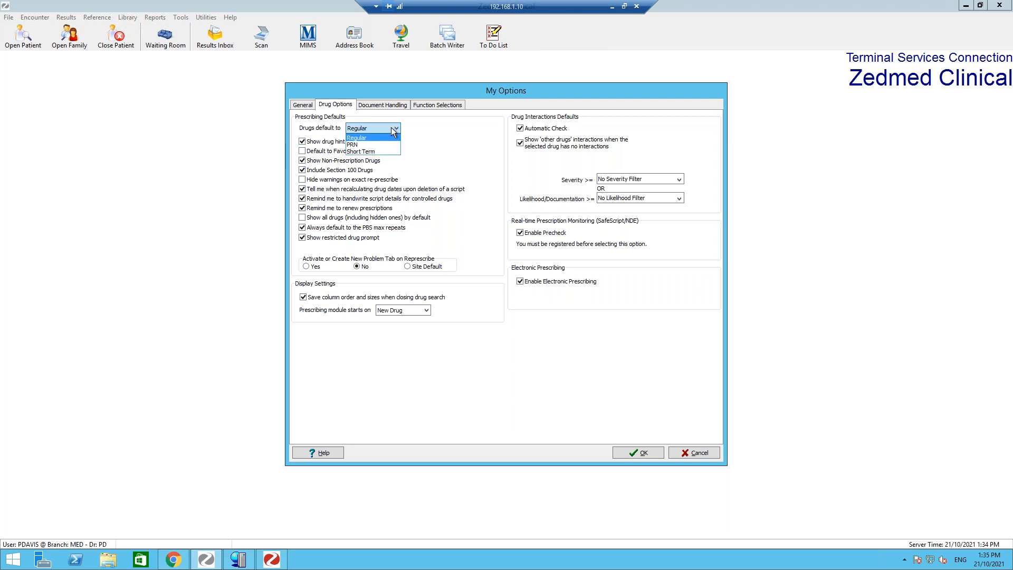
pyautogui.click(427, 129)
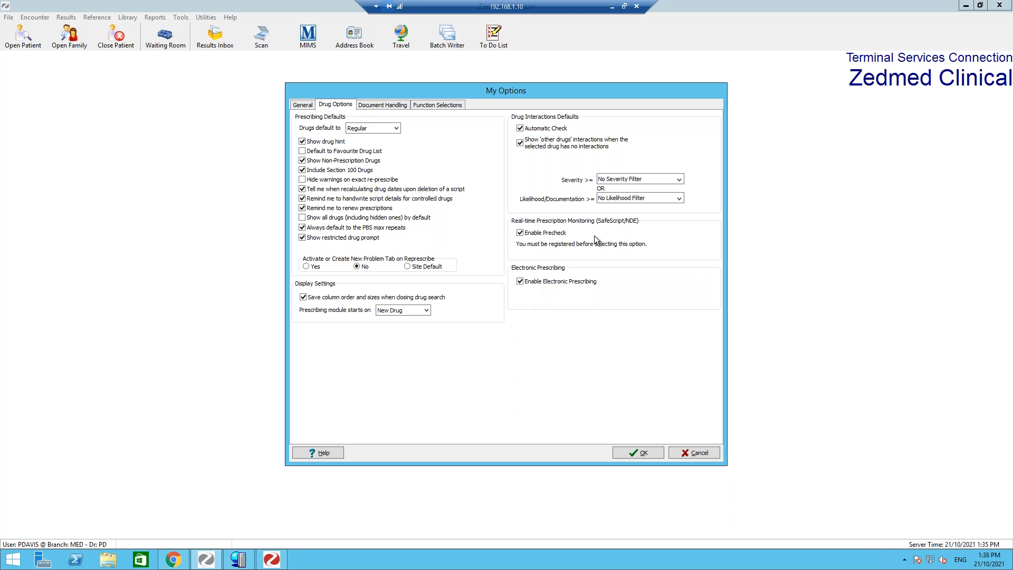
pyautogui.click(307, 109)
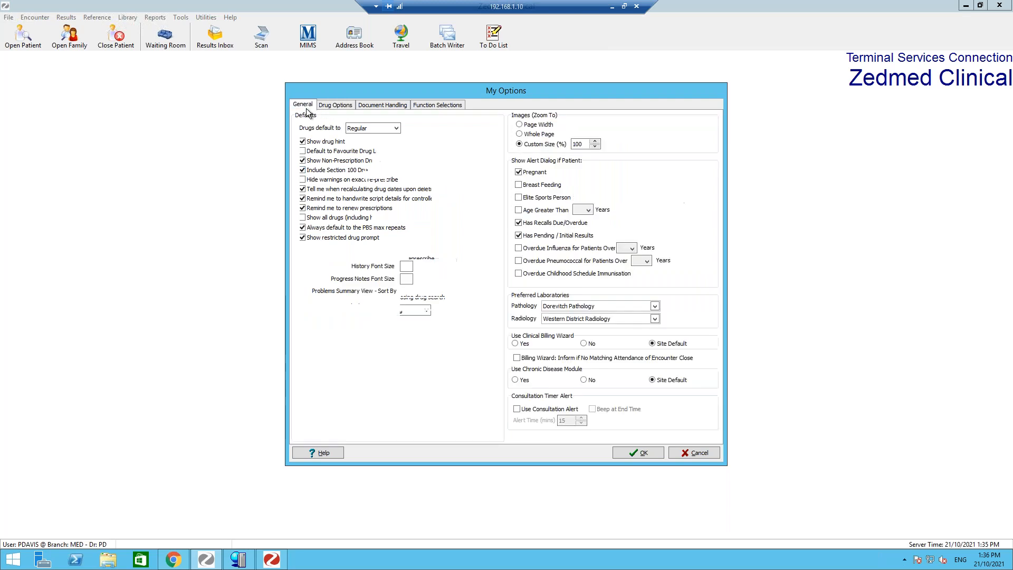
pyautogui.click(638, 453)
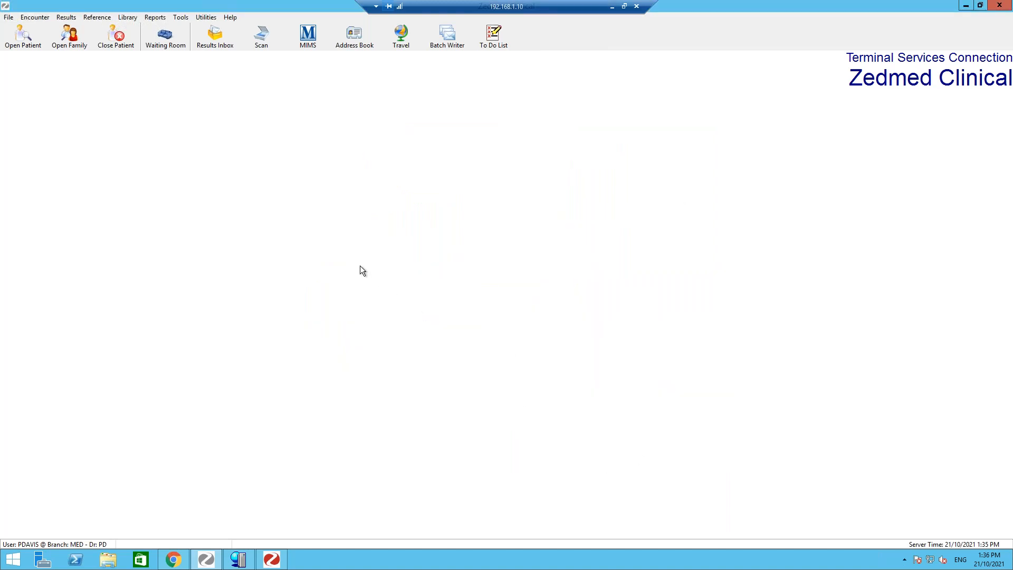
# - Open the printer setup to review the printer settings, then cancel it
pyautogui.click(188, 20)
pyautogui.click(188, 20)
pyautogui.click(177, 19)
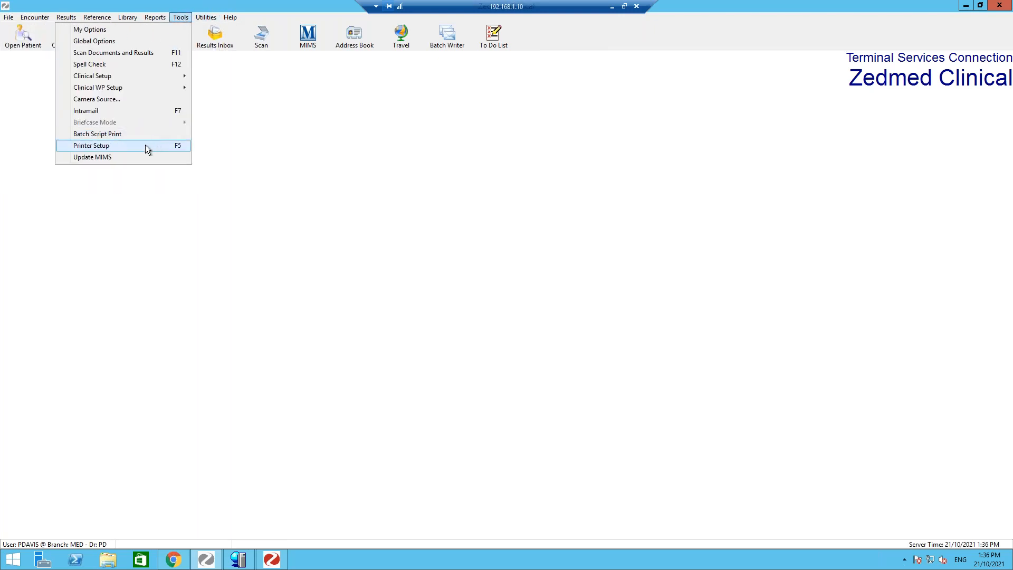
pyautogui.click(145, 148)
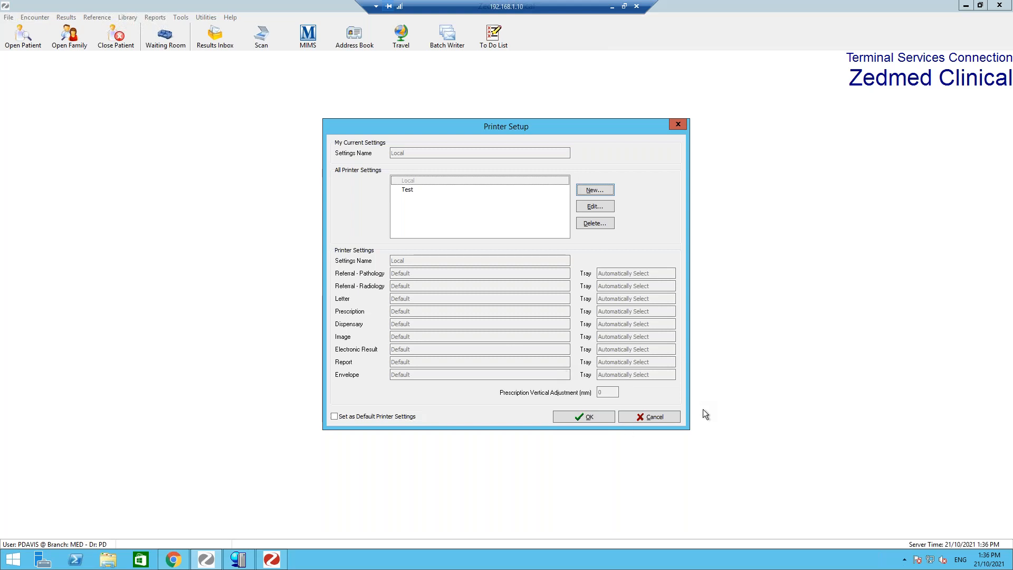
pyautogui.click(667, 415)
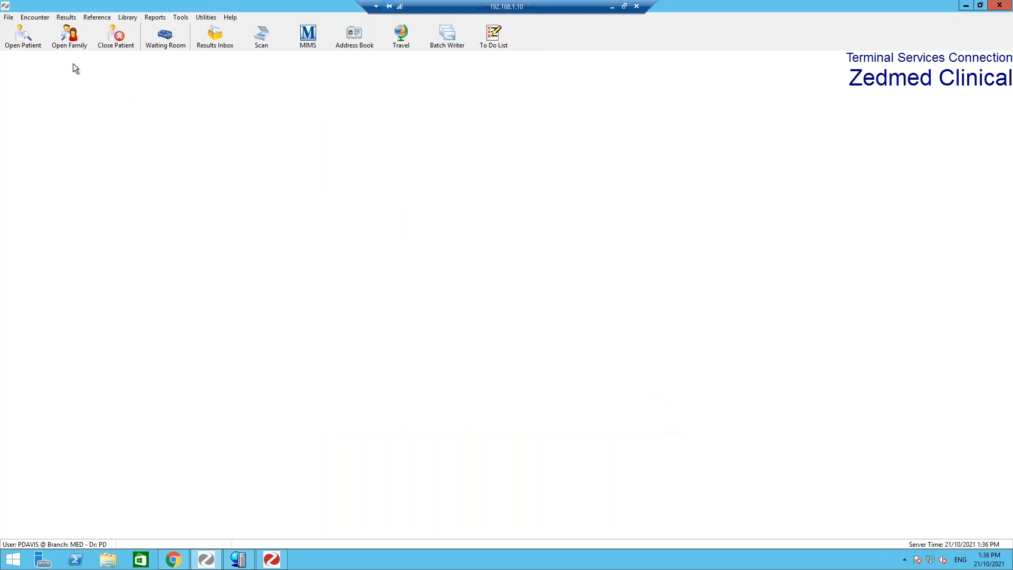
# - Search patients by family name, open the second matching patient's record and dismiss the renewal and pregnancy alerts
pyautogui.click(24, 42)
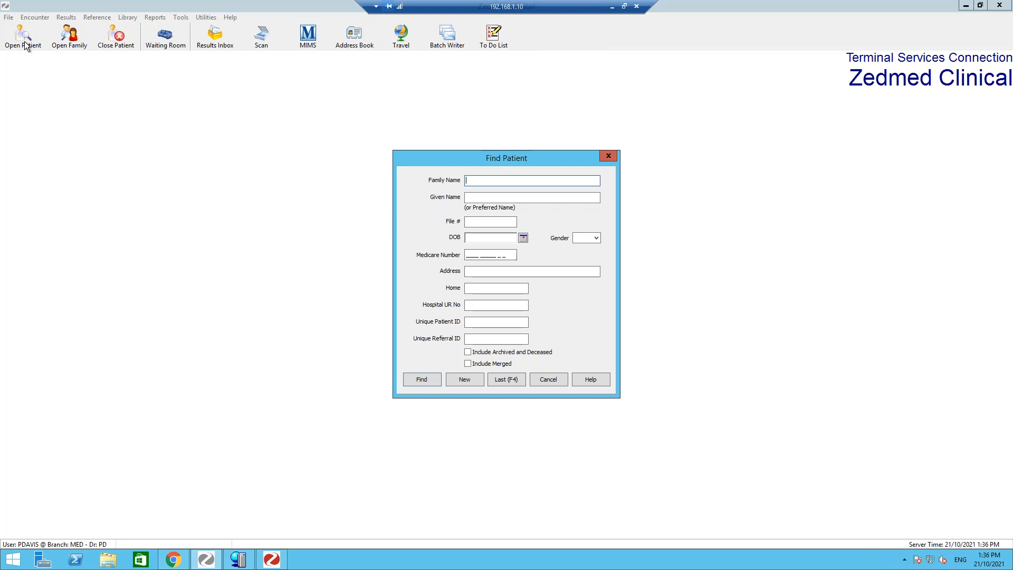
pyautogui.write('Jone')
pyautogui.press('Return')
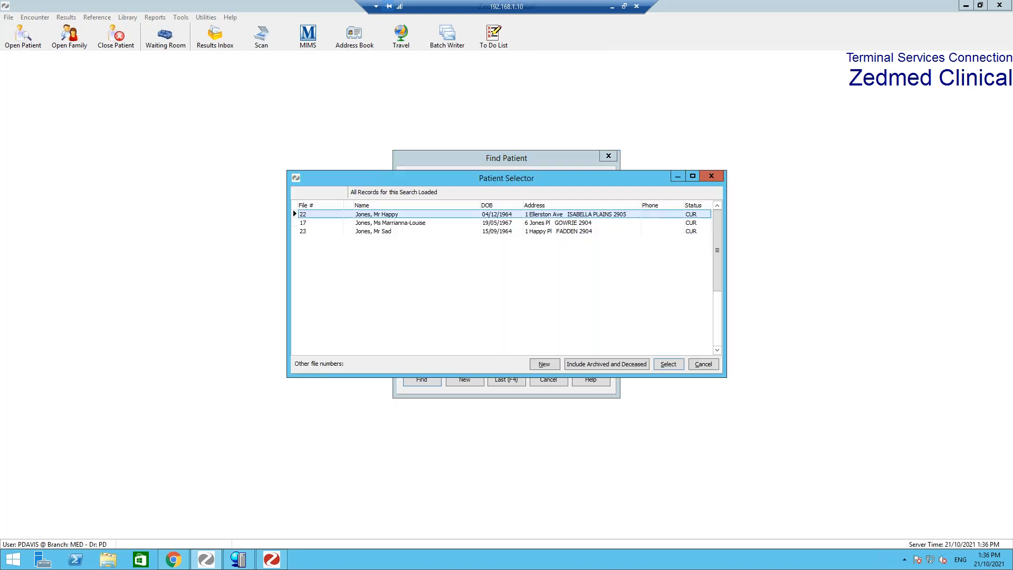
pyautogui.doubleClick(392, 224)
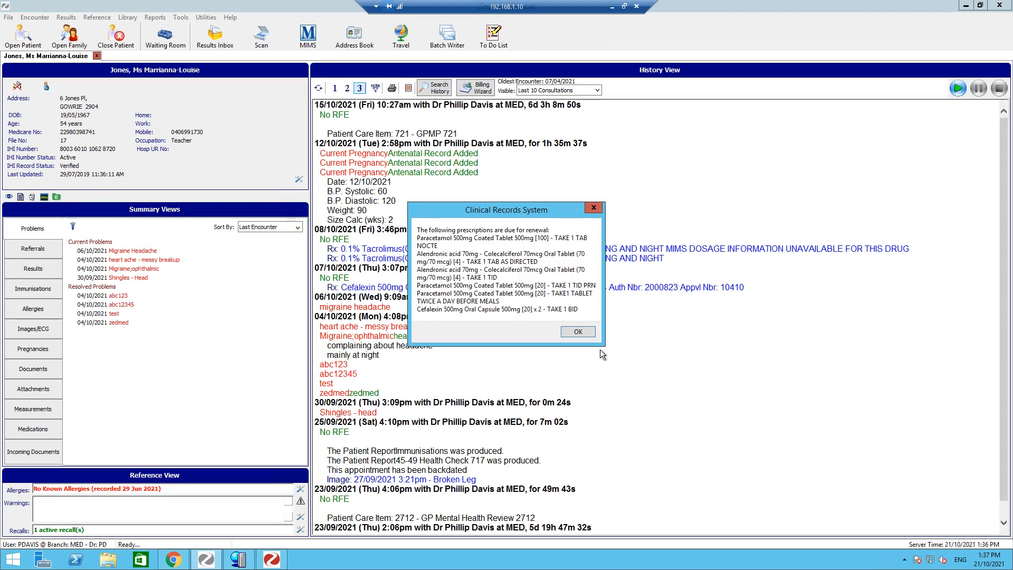
pyautogui.click(585, 334)
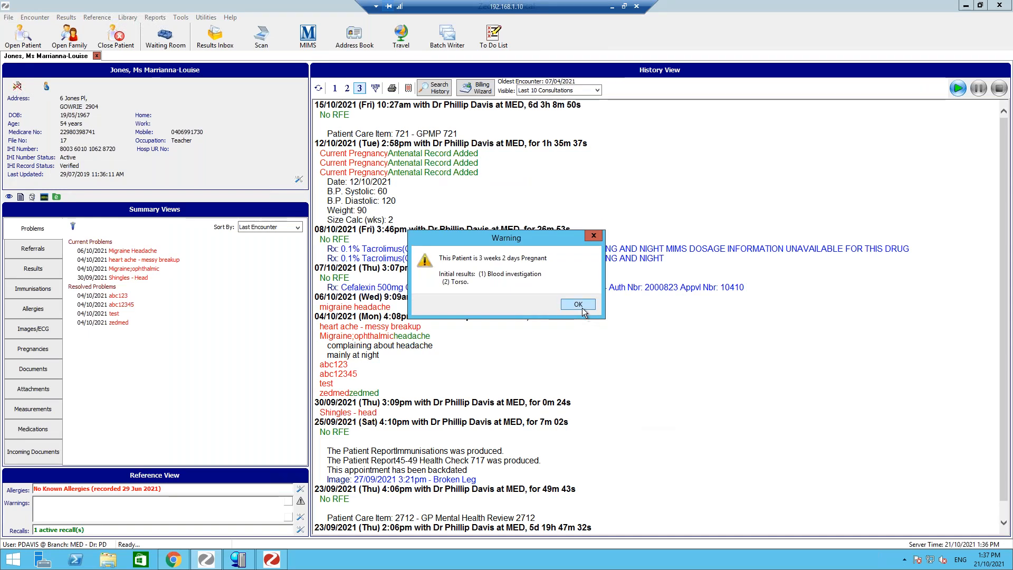
pyautogui.click(578, 304)
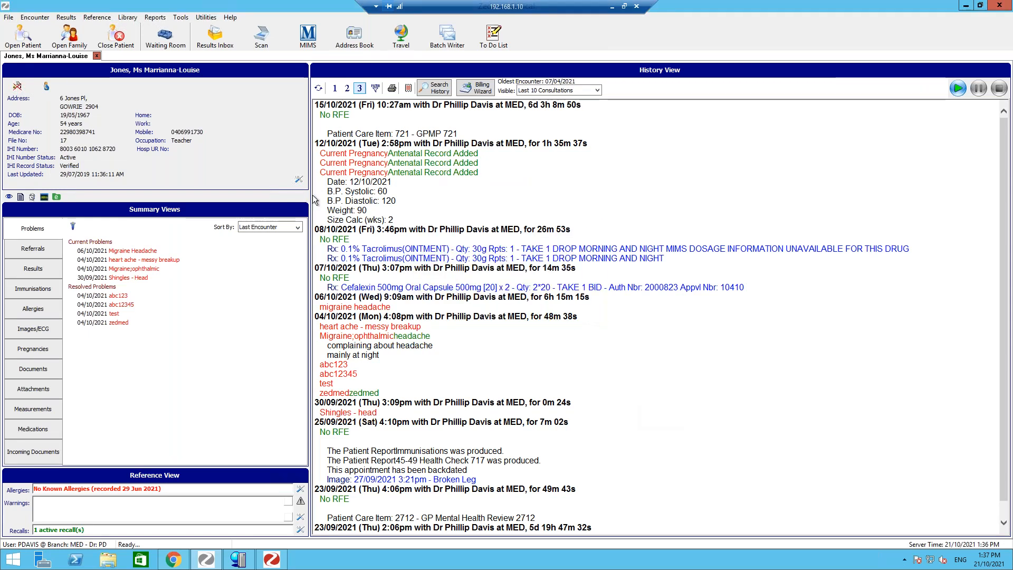
# - Widen the history area, start a new encounter and show the patient's current medications summary
pyautogui.moveTo(312, 200); pyautogui.dragTo(226, 197)
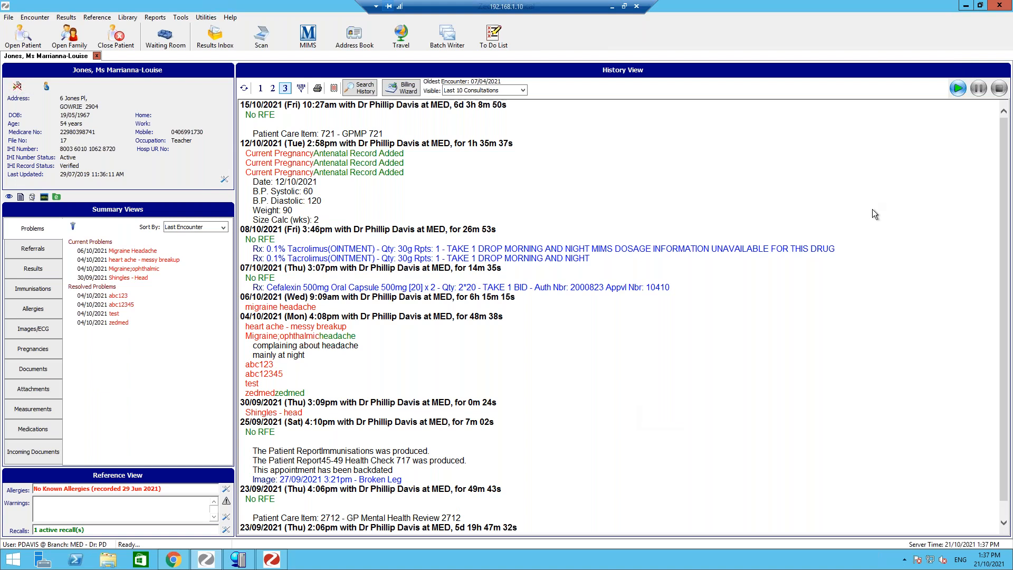
pyautogui.click(957, 90)
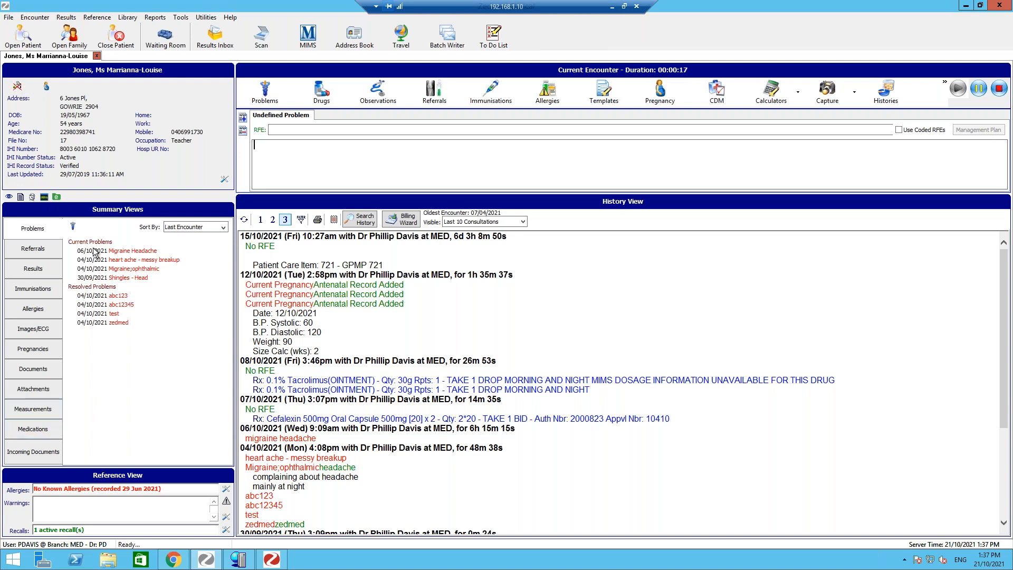
pyautogui.click(35, 433)
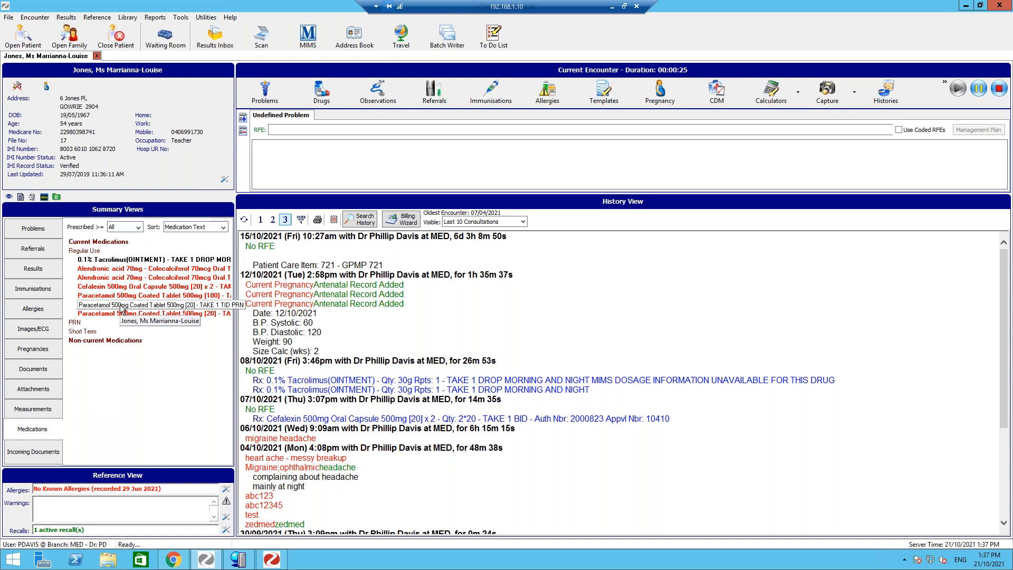
pyautogui.click(96, 246)
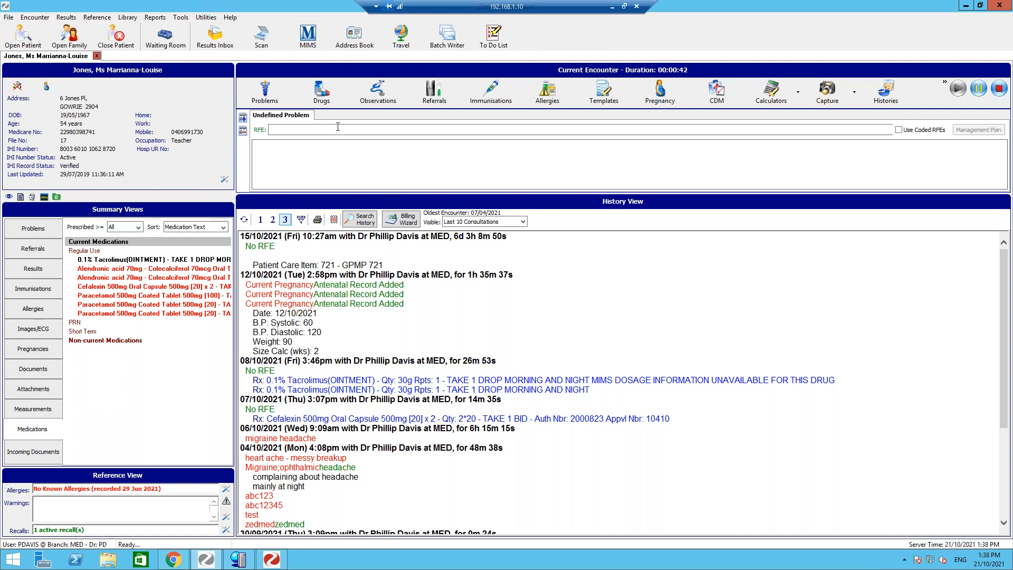
# - Open the drug prescribing window and review the patient's existing drugs before returning to new drug prescribing
pyautogui.click(322, 95)
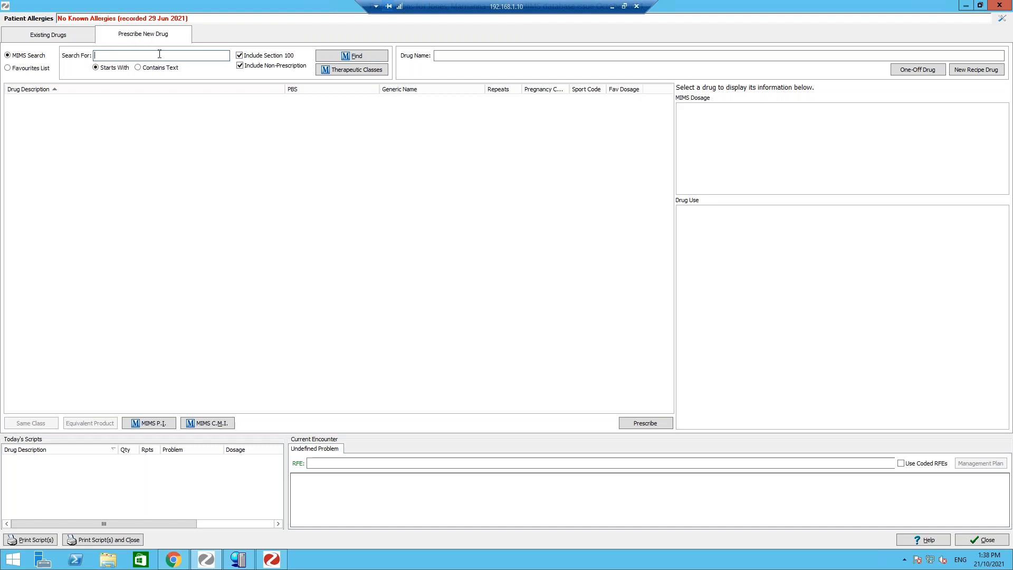
pyautogui.click(62, 39)
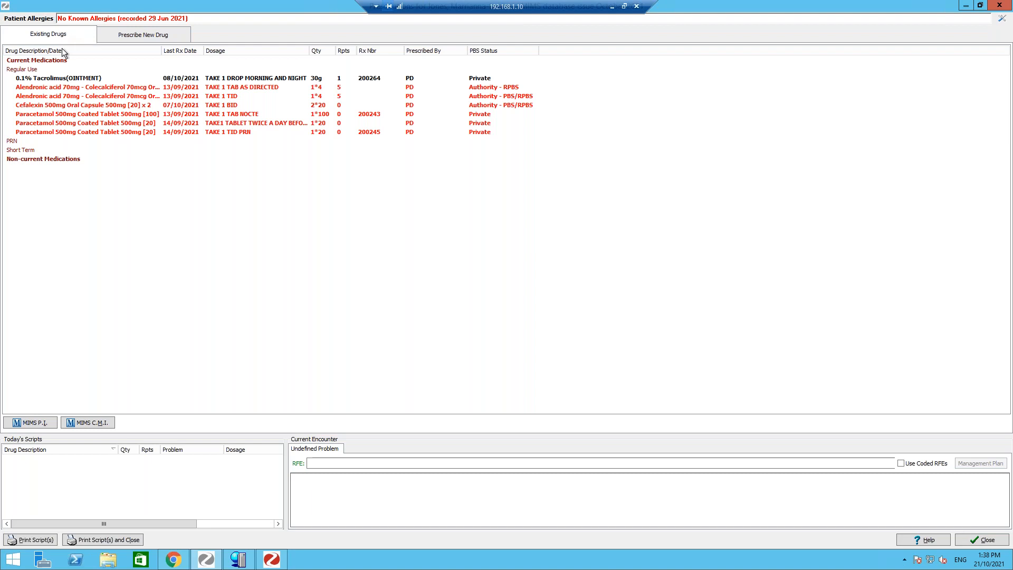
pyautogui.click(141, 40)
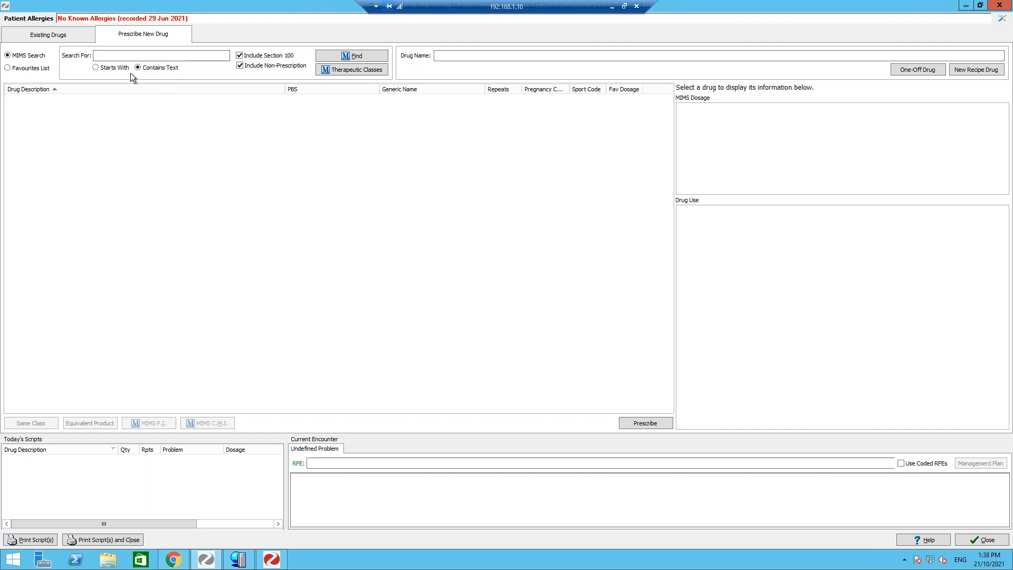
# - Search MIMS for drugs starting with "amox"
pyautogui.click(97, 70)
pyautogui.click(123, 58)
pyautogui.write('amox')
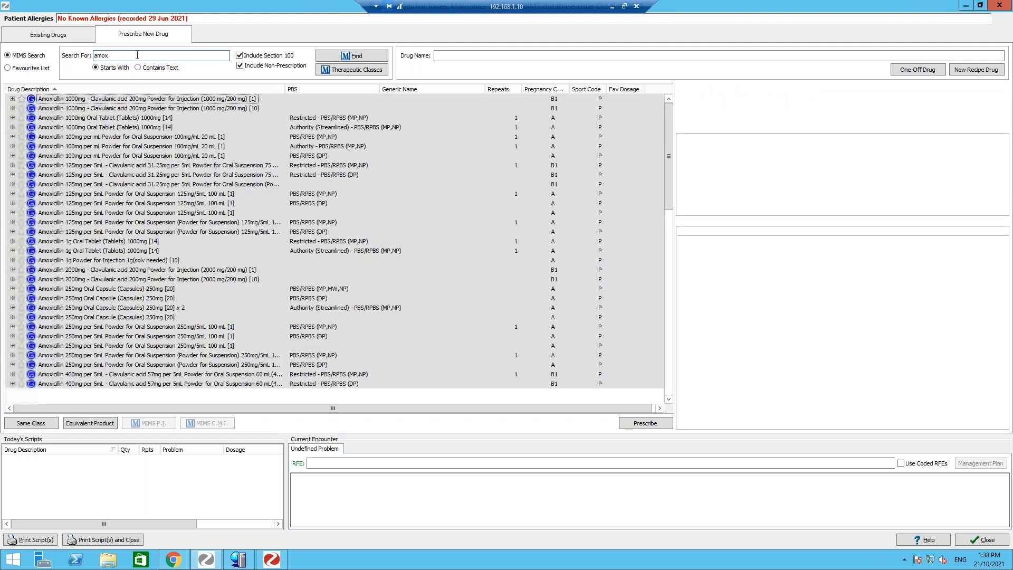
# - Expand Amoxicillin 250mg Oral Capsule (Capsules) 250mg [20] and open script details for Alphamox Capsules 250mg [20]
pyautogui.moveTo(121, 56); pyautogui.dragTo(87, 56)
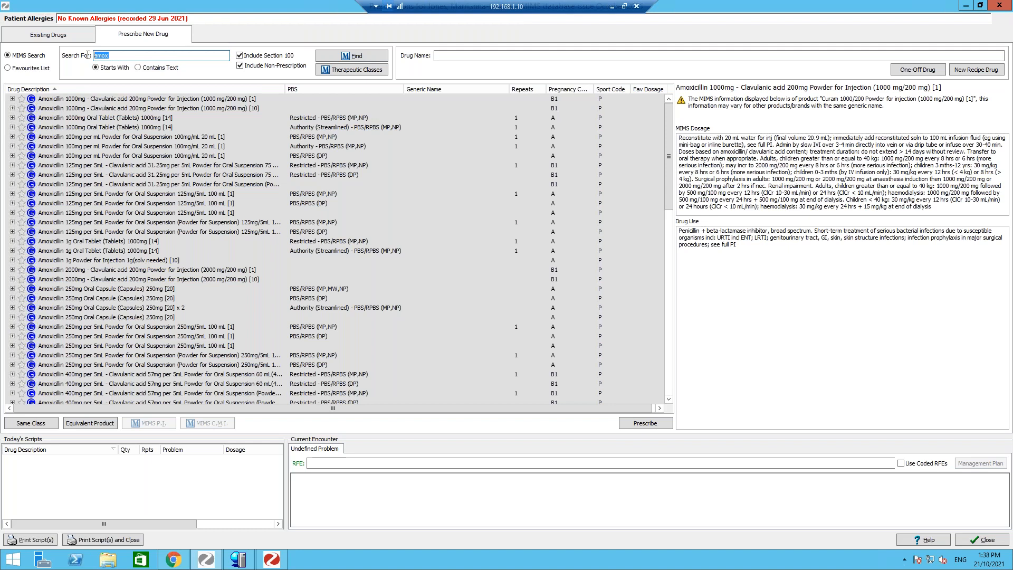
pyautogui.click(122, 56)
pyautogui.click(12, 289)
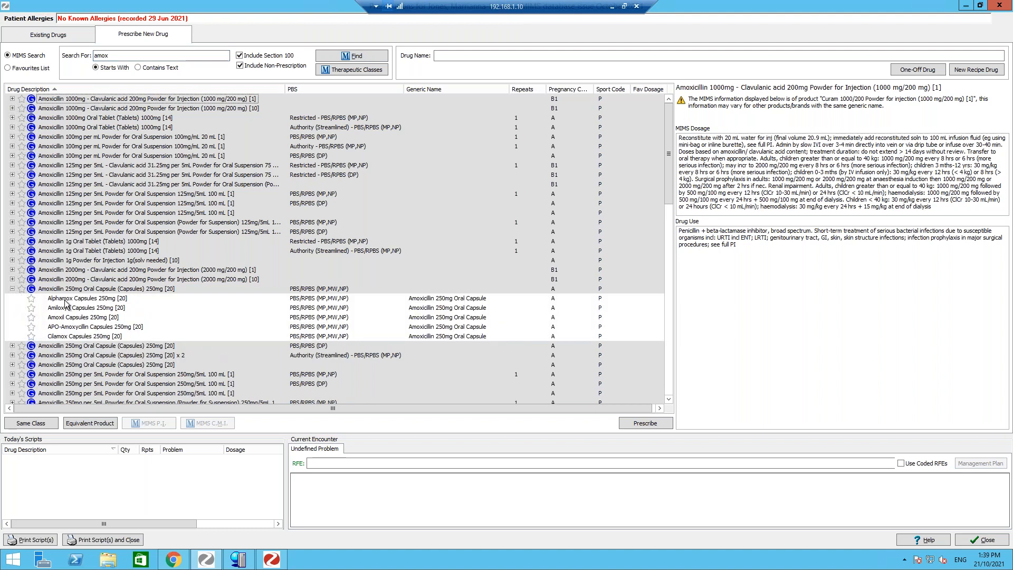
pyautogui.click(65, 299)
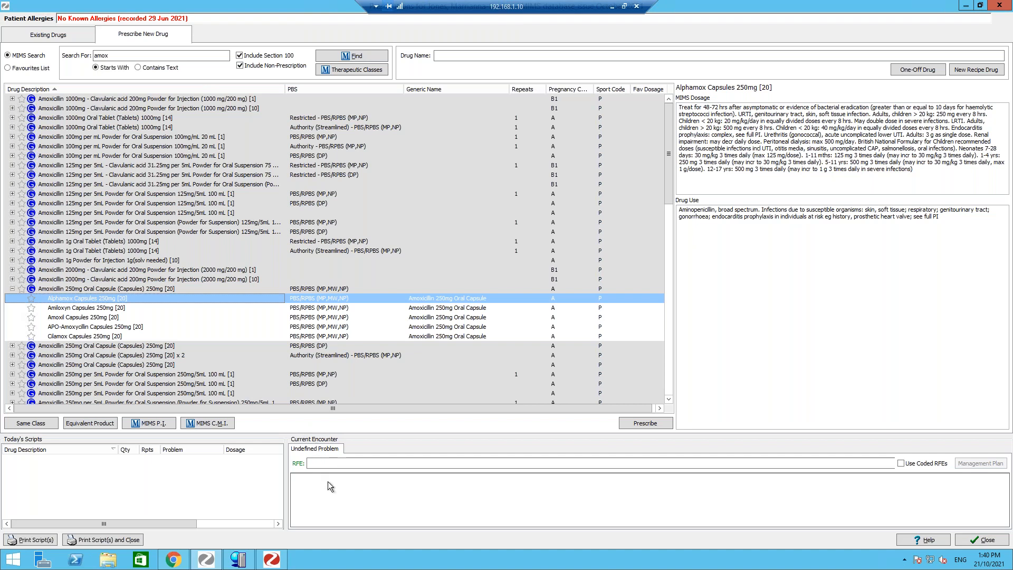
pyautogui.doubleClick(340, 303)
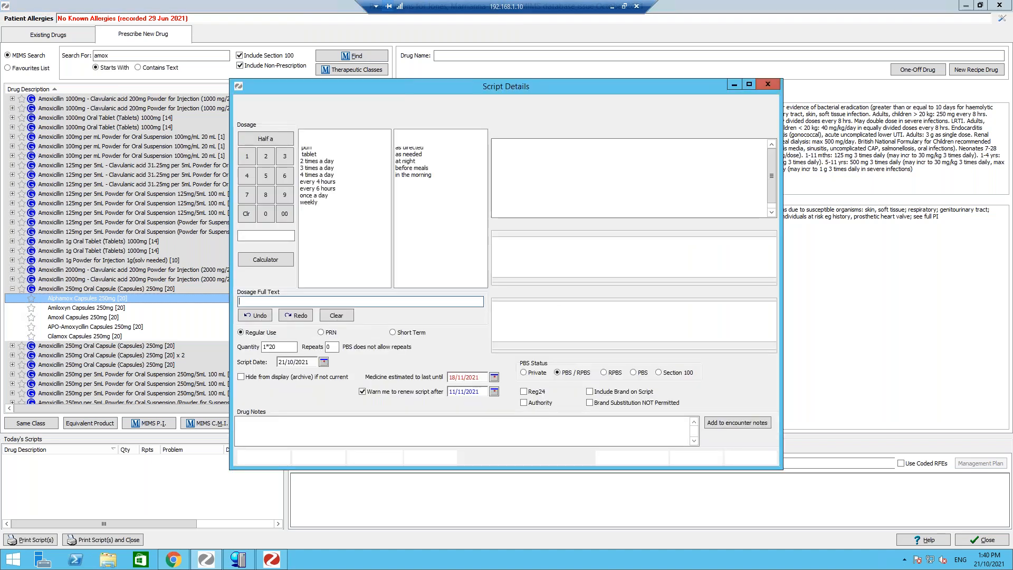
# - Try building the dosage "Take 2 tid as directed" from the dosage, frequency and instruction lists, then clear it
pyautogui.moveTo(410, 87)
pyautogui.mouseDown()
pyautogui.moveTo(388, 124)
pyautogui.moveTo(267, 158)
pyautogui.moveTo(252, 180)
pyautogui.moveTo(322, 96)
pyautogui.moveTo(413, 100)
pyautogui.mouseUp()
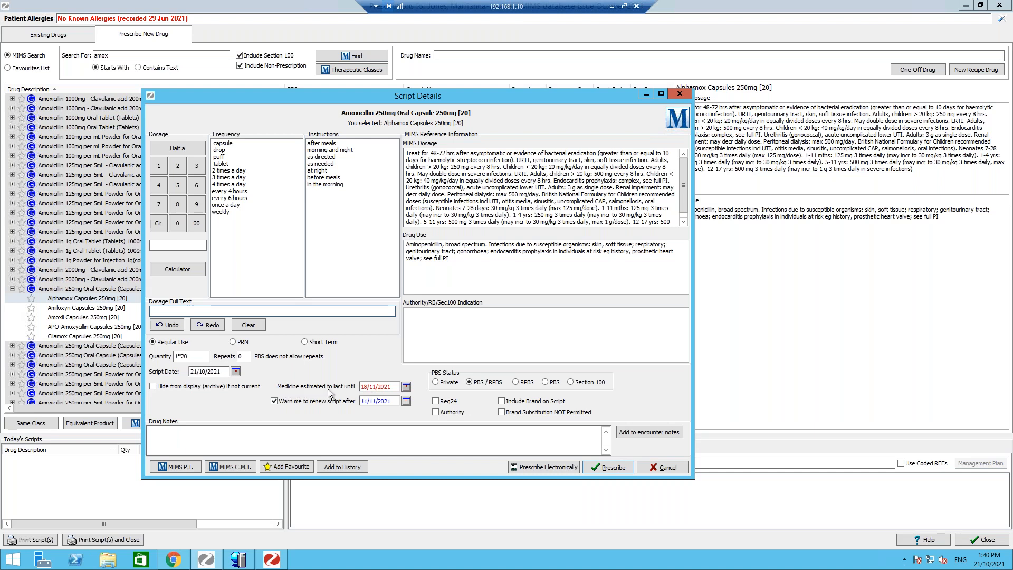
pyautogui.click(373, 387)
pyautogui.click(366, 388)
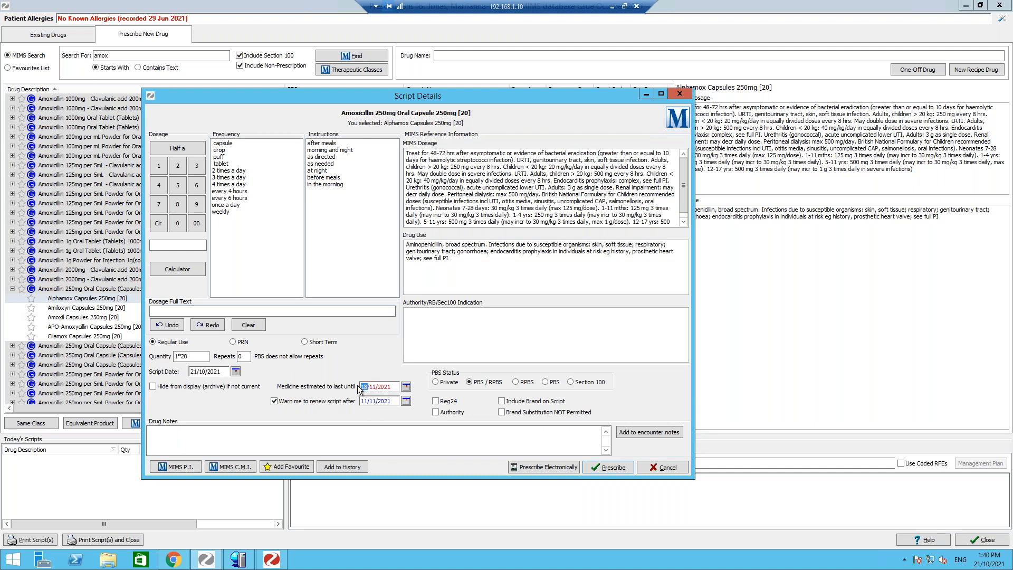
pyautogui.click(176, 166)
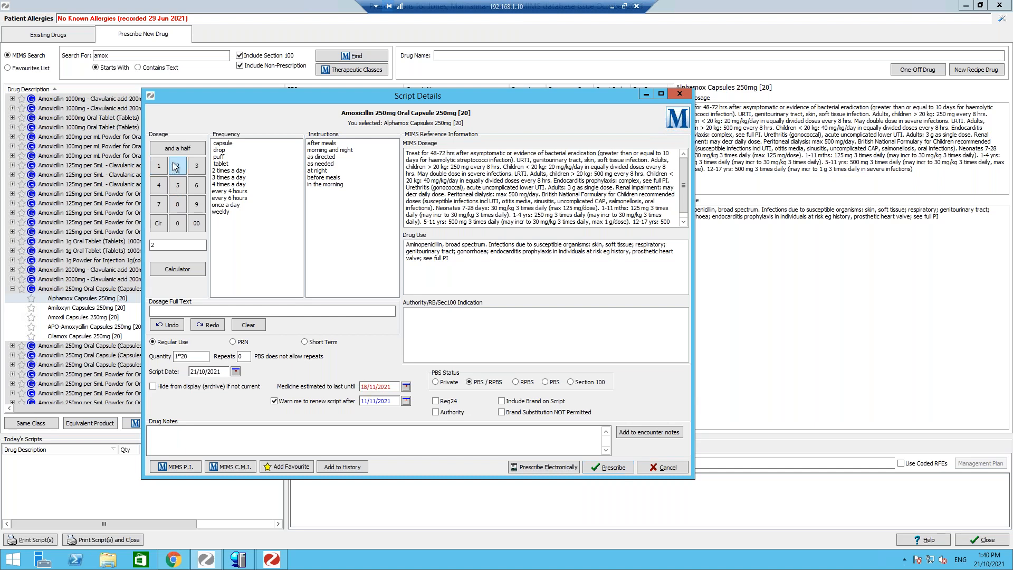
pyautogui.click(229, 179)
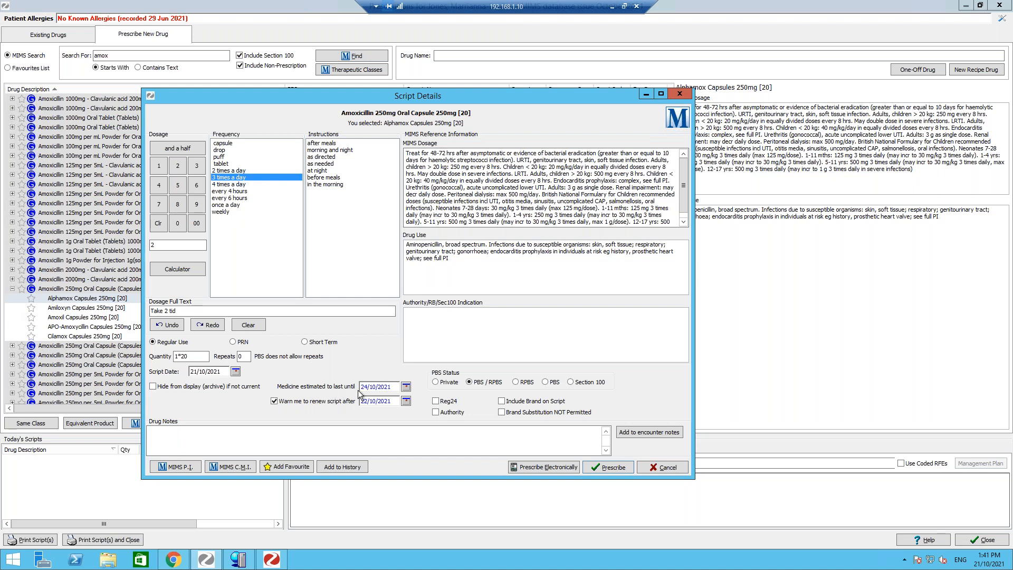
pyautogui.click(321, 157)
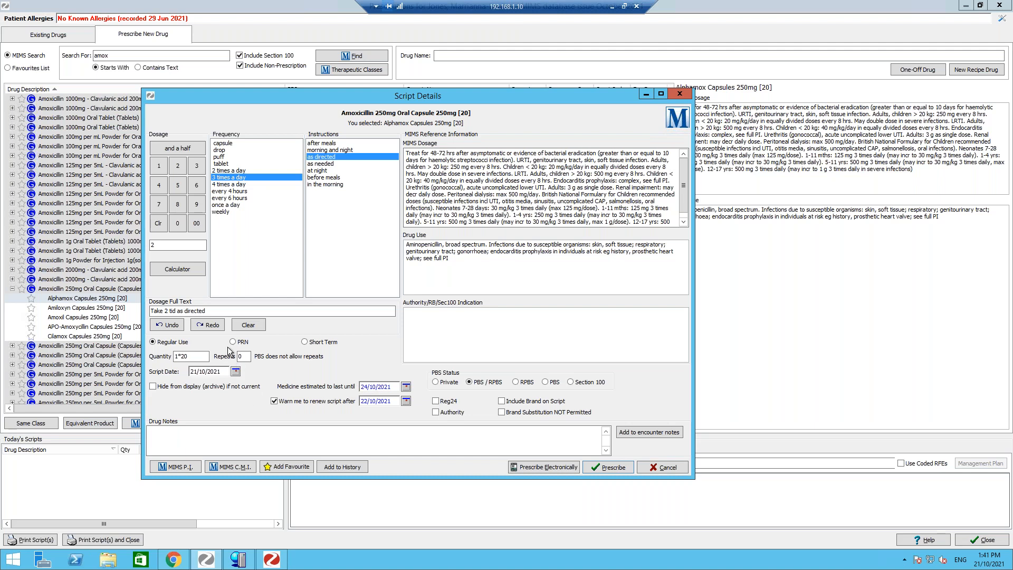
pyautogui.moveTo(219, 311); pyautogui.dragTo(138, 312)
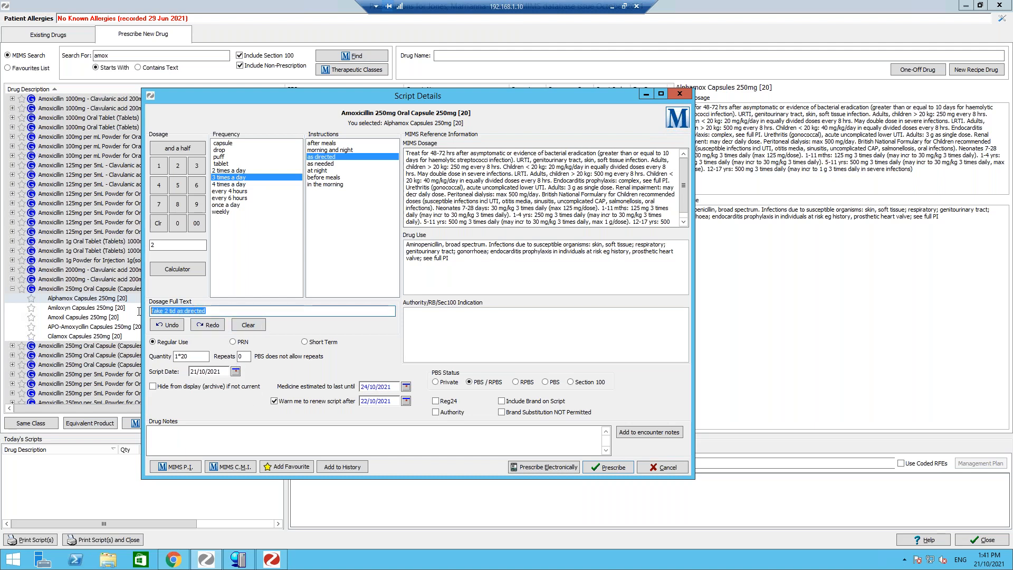
pyautogui.click(249, 325)
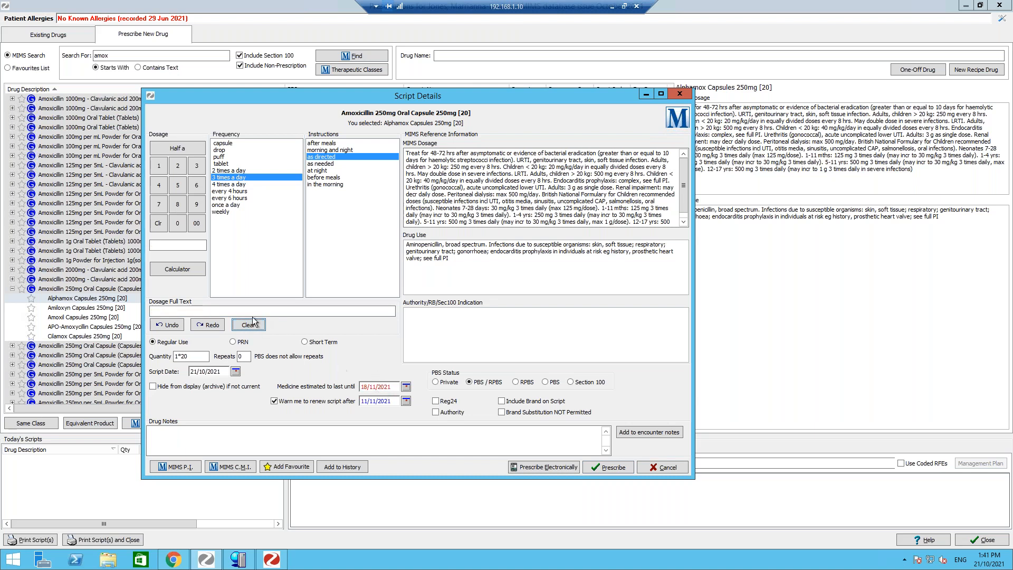
# - Try typing free text into the dosage full text, opening and cancelling the end-date calendar, then delete the text
pyautogui.click(218, 311)
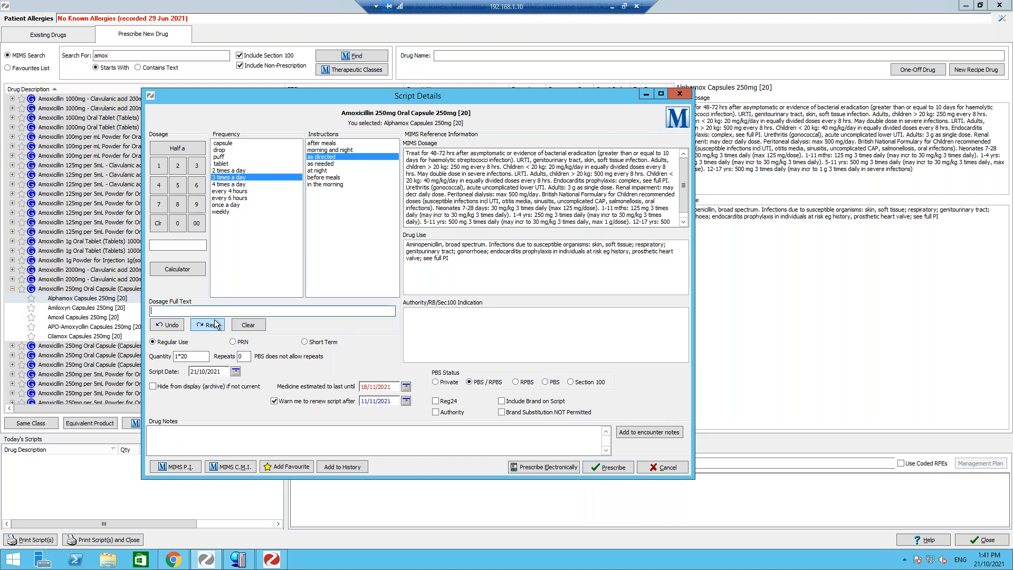
pyautogui.write('sdfasdfsafrsdf')
pyautogui.click(405, 388)
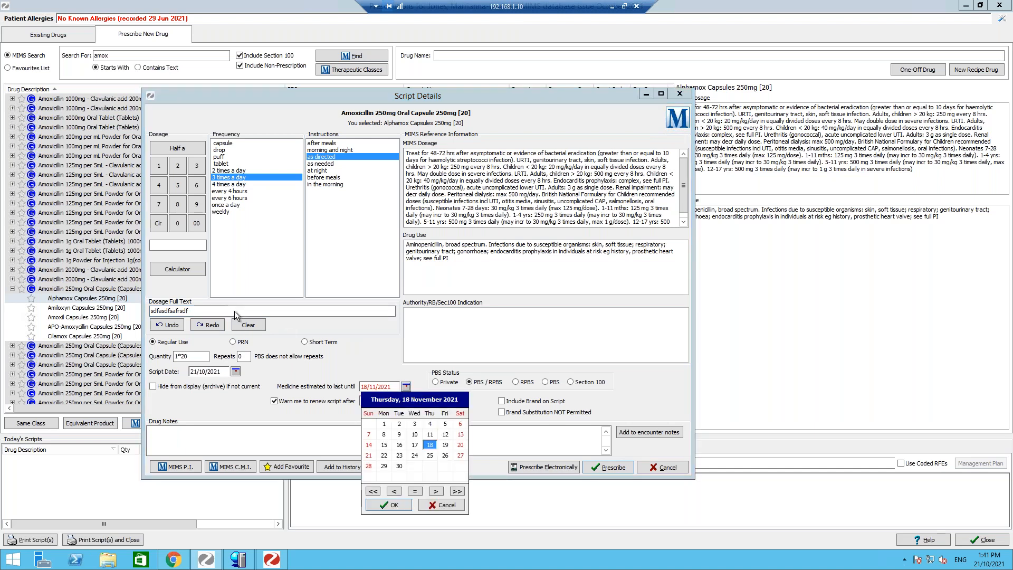
pyautogui.click(430, 506)
pyautogui.moveTo(189, 311); pyautogui.dragTo(111, 331)
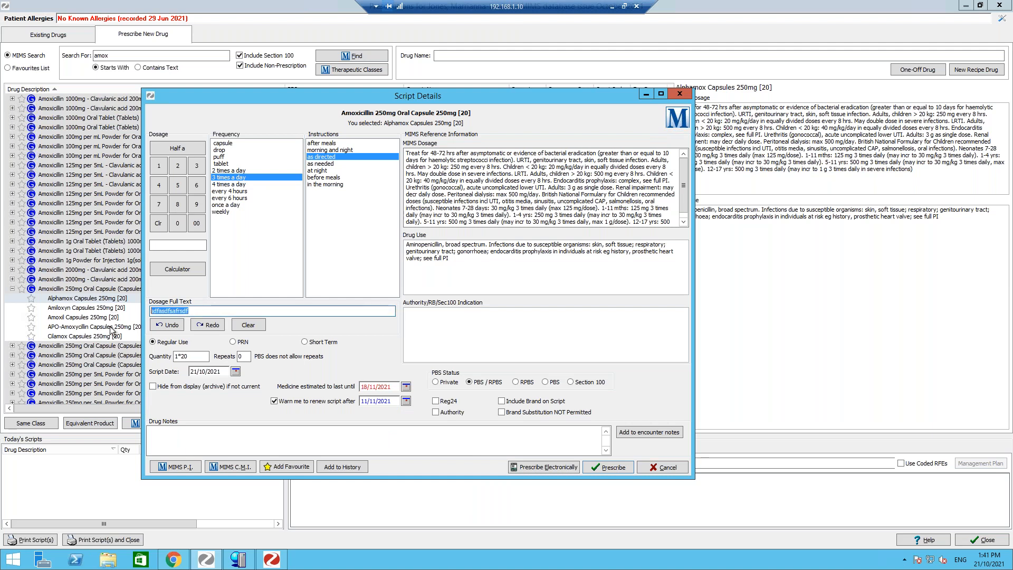
pyautogui.press('BackSpace')
# - Paste the first MIMS dosage lines into the dosage full text, then clear the dosage
pyautogui.moveTo(407, 153); pyautogui.dragTo(636, 165)
pyautogui.hotkey('ctrl', 'c')
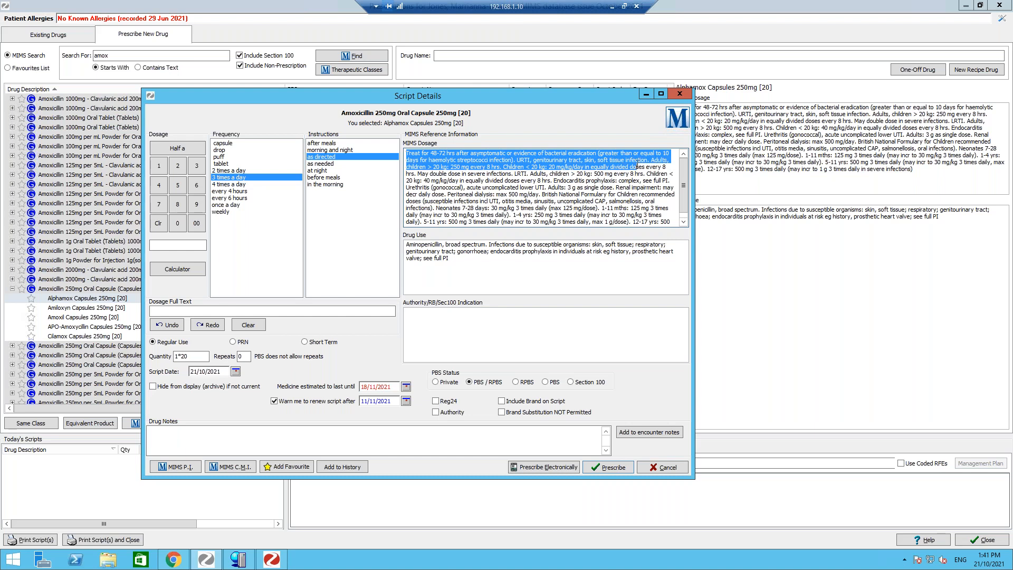
pyautogui.rightClick(628, 157)
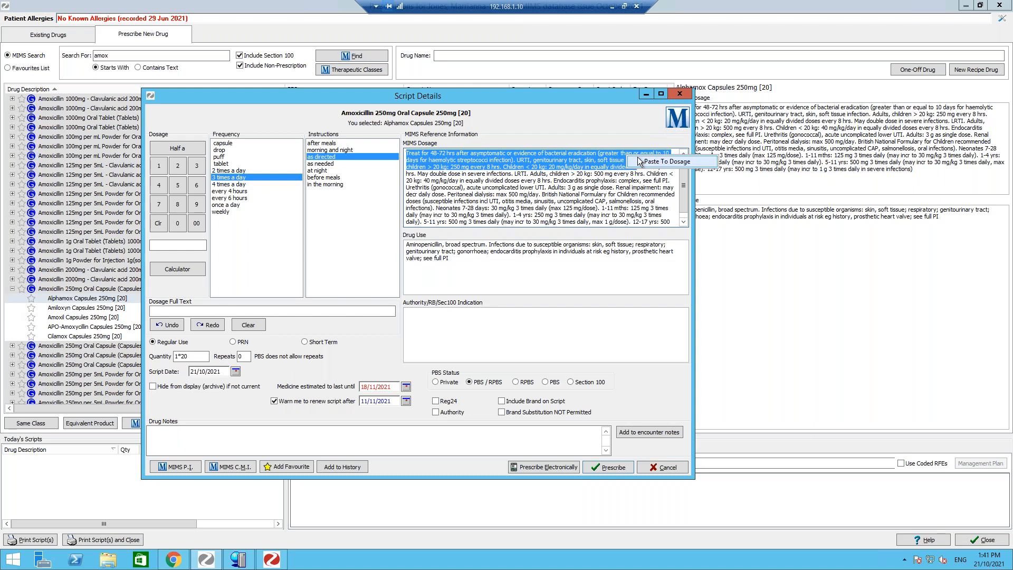
pyautogui.click(666, 161)
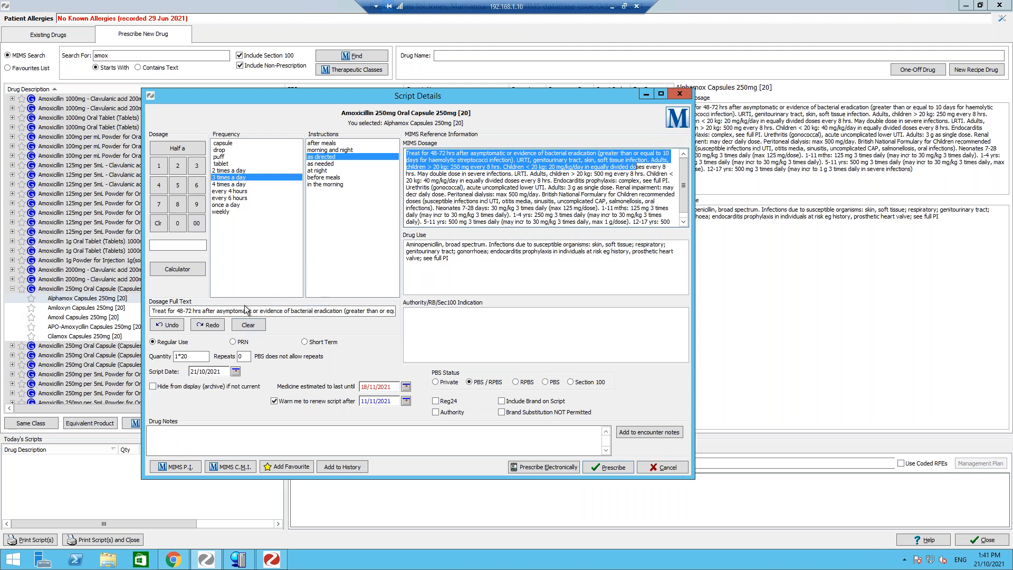
pyautogui.moveTo(251, 312); pyautogui.dragTo(421, 309)
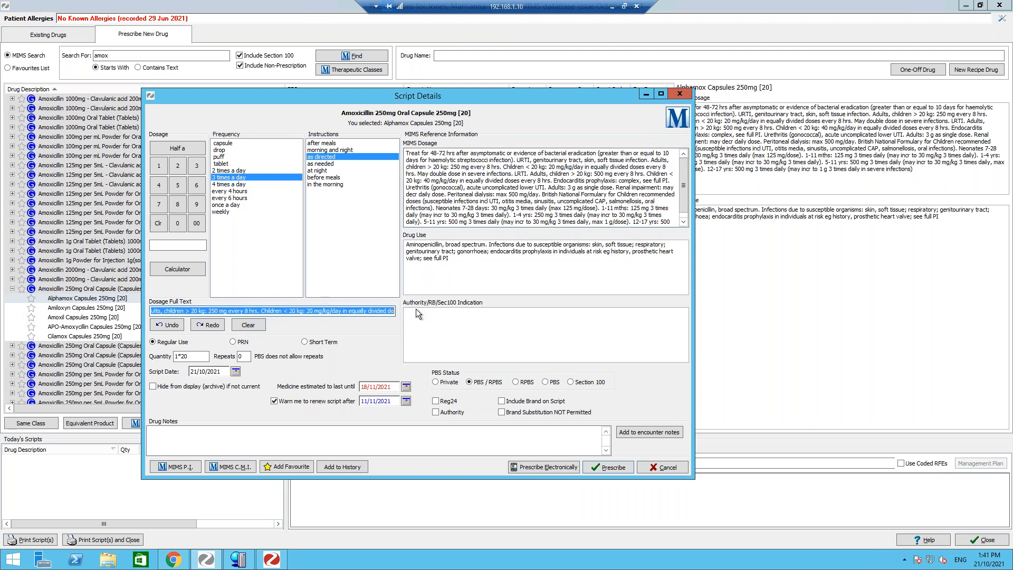
pyautogui.click(359, 312)
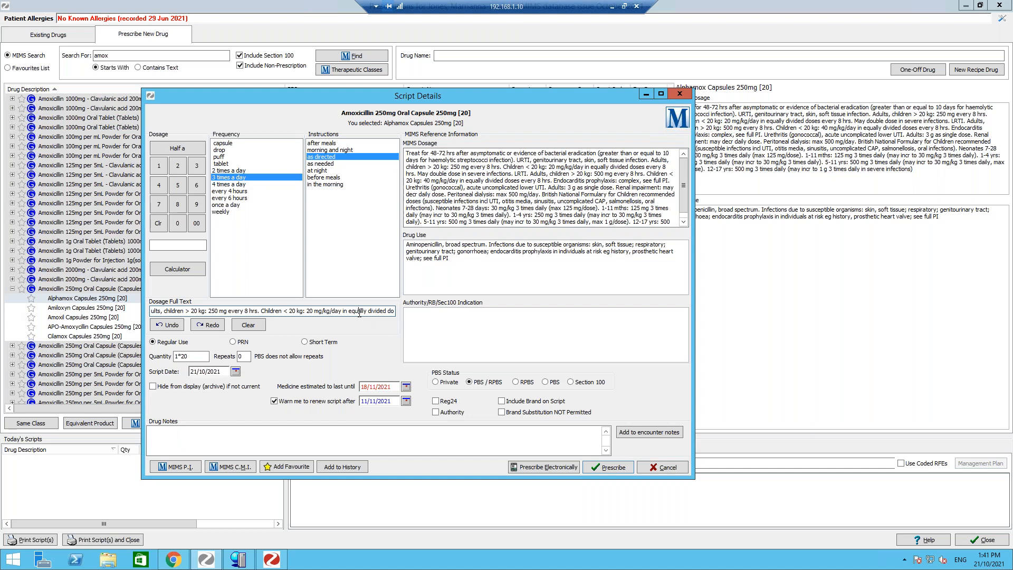
pyautogui.click(253, 323)
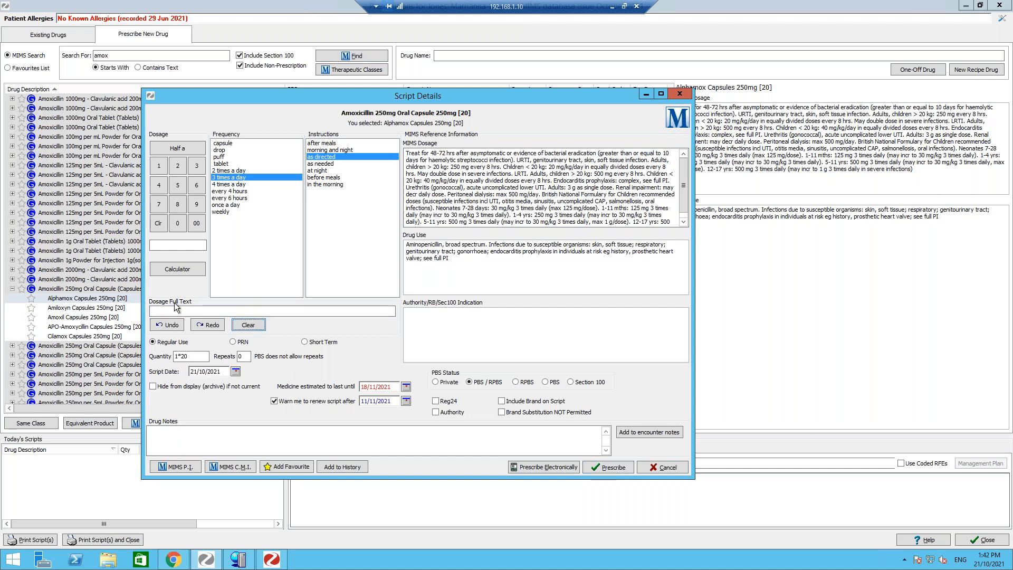
# - Set the dosage to 1, three times a day (Take 1 tid) and add Alphamox Capsules to the favourites list
pyautogui.click(159, 166)
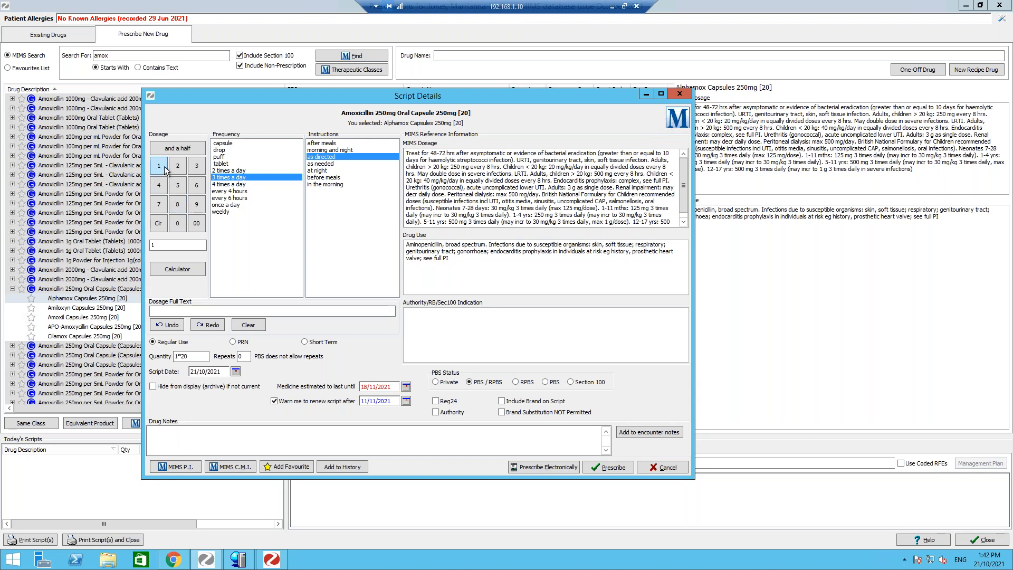
pyautogui.click(245, 176)
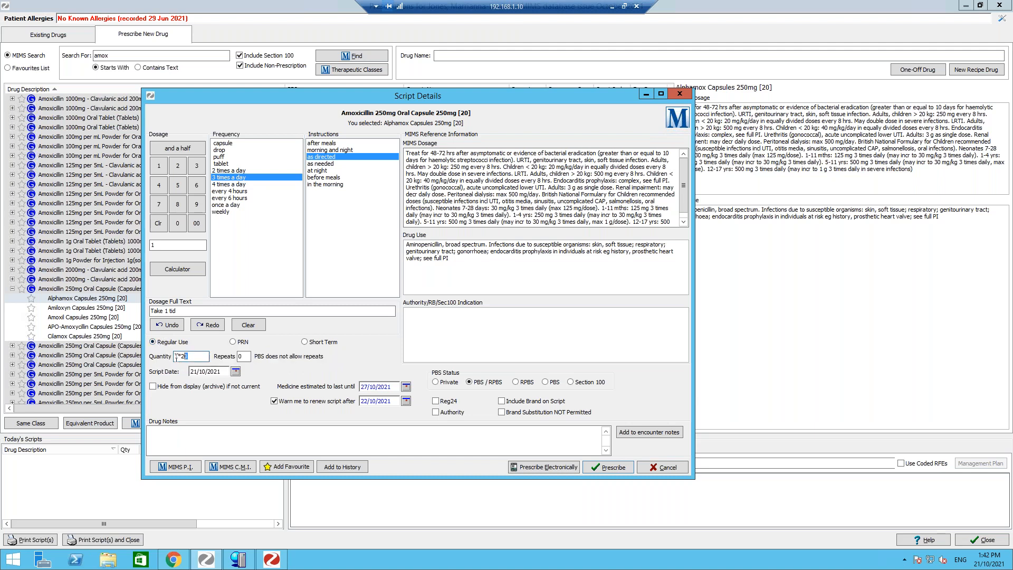
pyautogui.moveTo(243, 356); pyautogui.dragTo(227, 354)
pyautogui.click(280, 468)
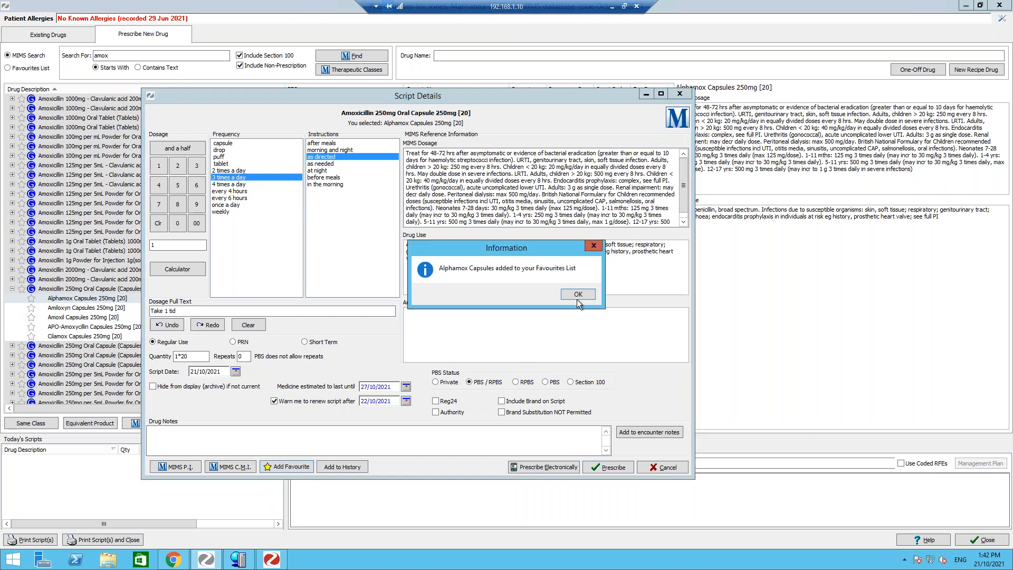
pyautogui.click(576, 295)
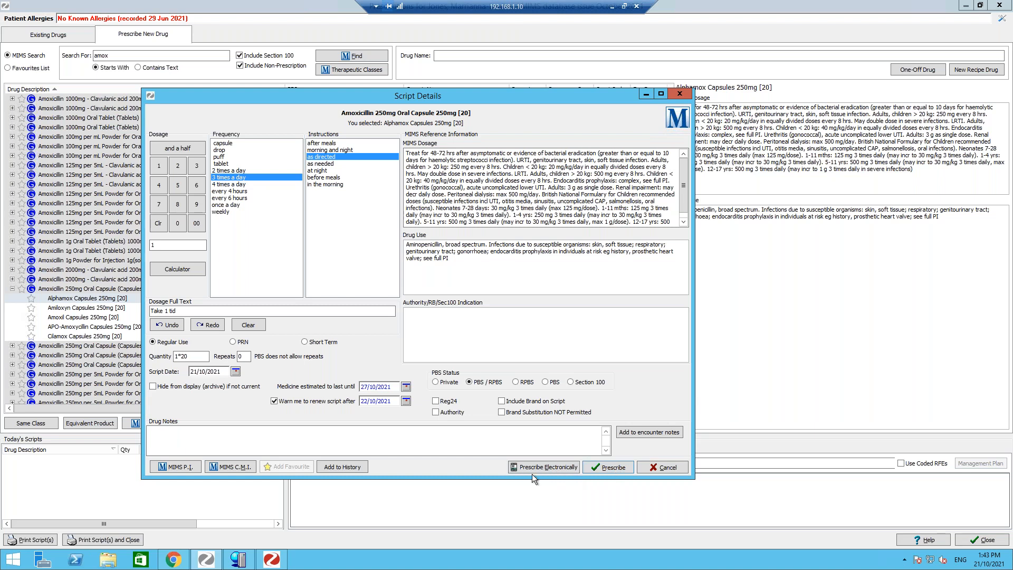
# - Prescribe the Alphamox script and select it in today's scripts
pyautogui.click(612, 467)
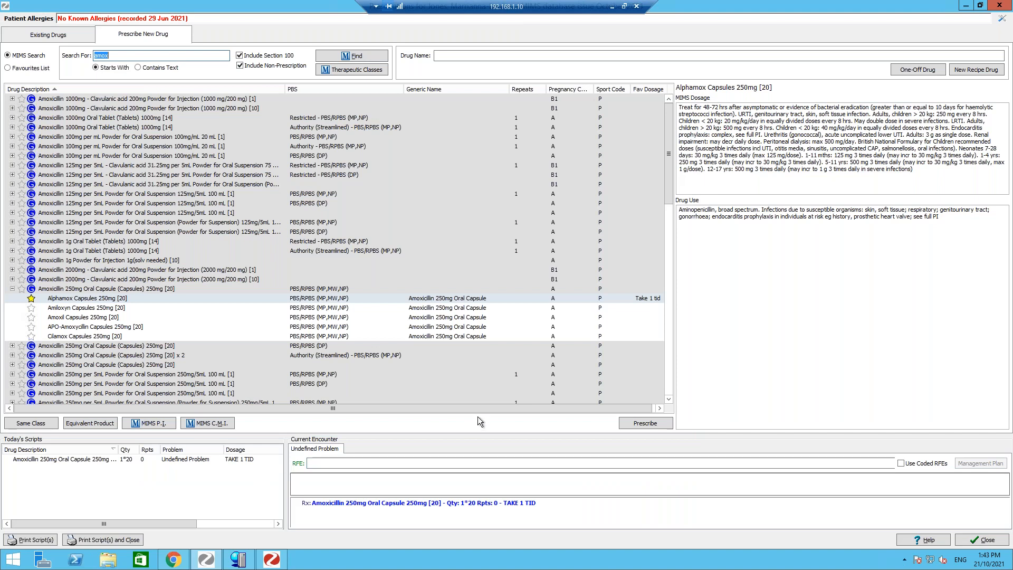
pyautogui.click(79, 460)
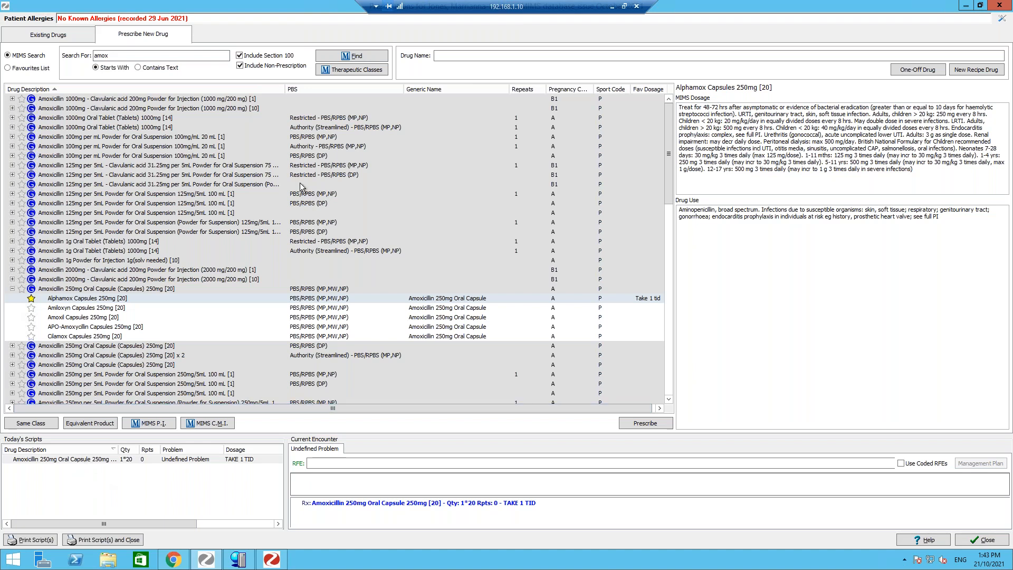
# - Search MIMS for drugs starting with "dext"
pyautogui.click(185, 56)
pyautogui.write('dexta')
pyautogui.press('Return')
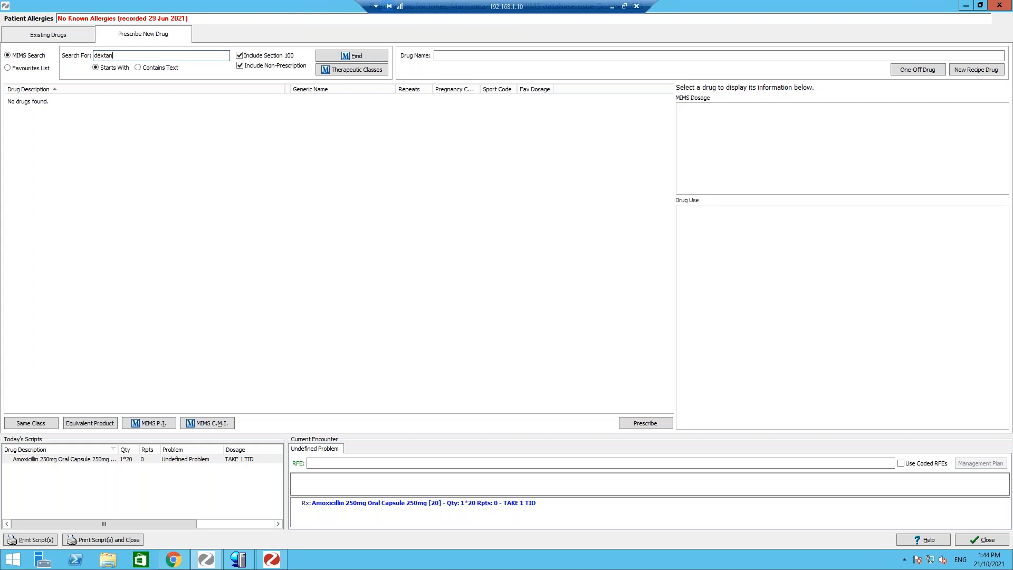
pyautogui.press('BackSpace')
pyautogui.press('BackSpace')
pyautogui.press('BackSpace')
pyautogui.write('t')
pyautogui.press('Return')
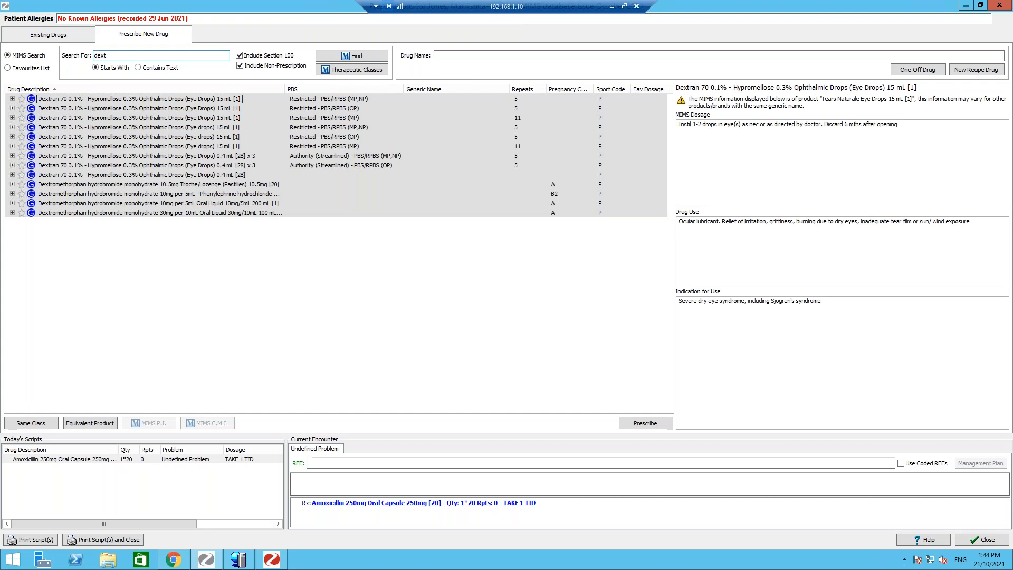
# - Expand the Dextran 70 eye drops group, open script details for Tears Naturale Eye Drops 15 mL [1] and untick Include Brand on Script
pyautogui.click(12, 99)
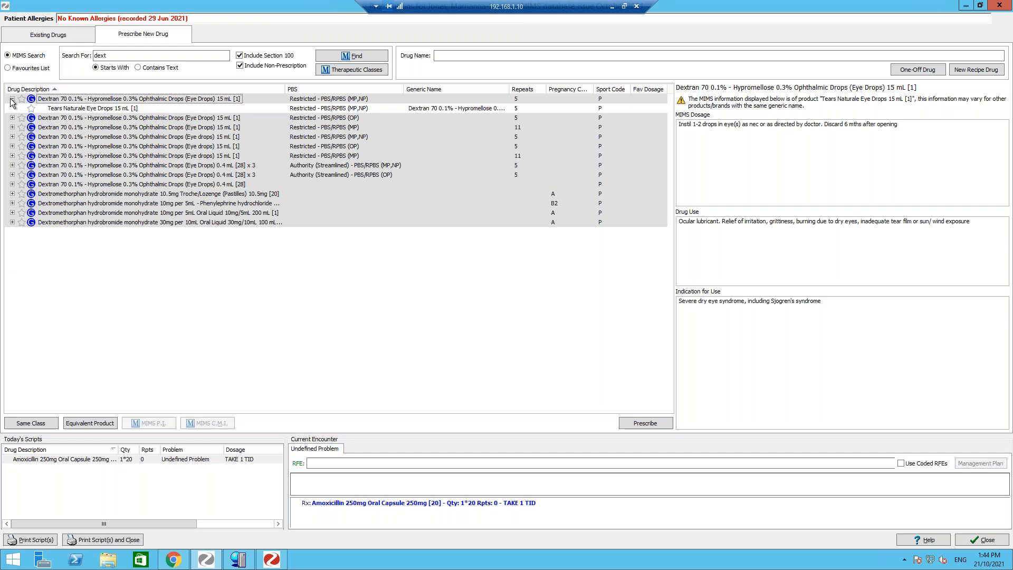
pyautogui.click(111, 109)
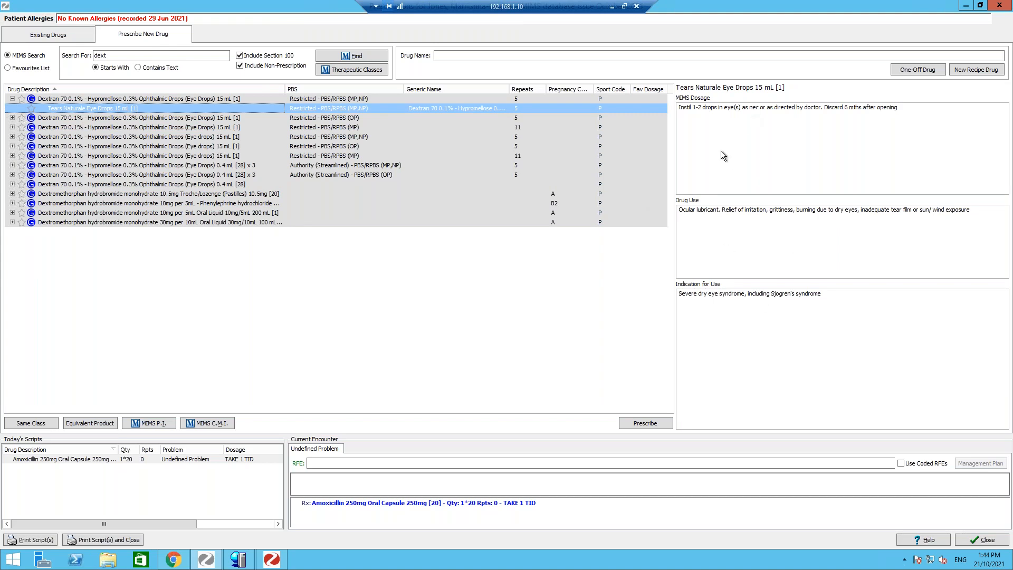
pyautogui.doubleClick(230, 110)
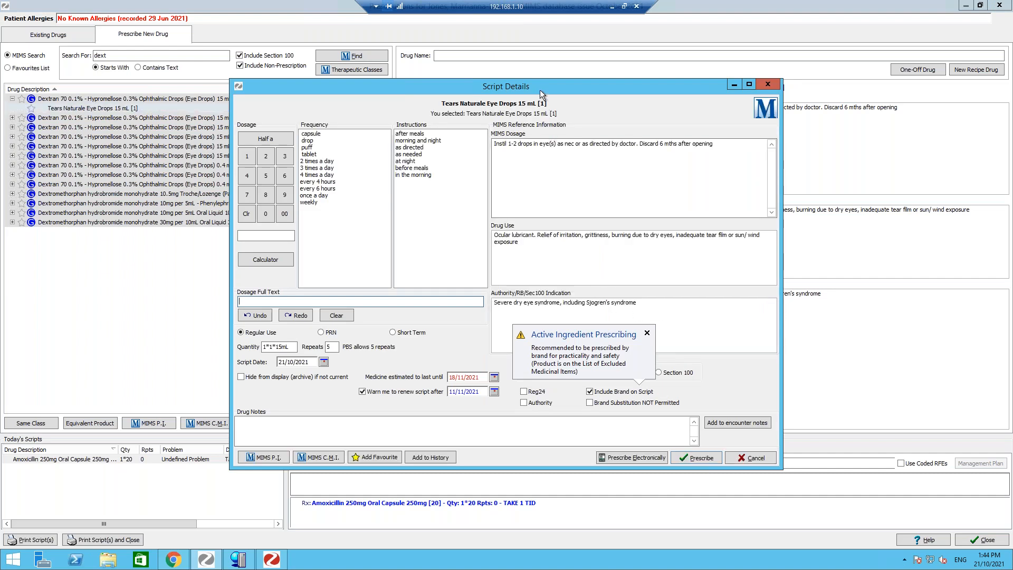
pyautogui.moveTo(532, 89); pyautogui.dragTo(455, 46)
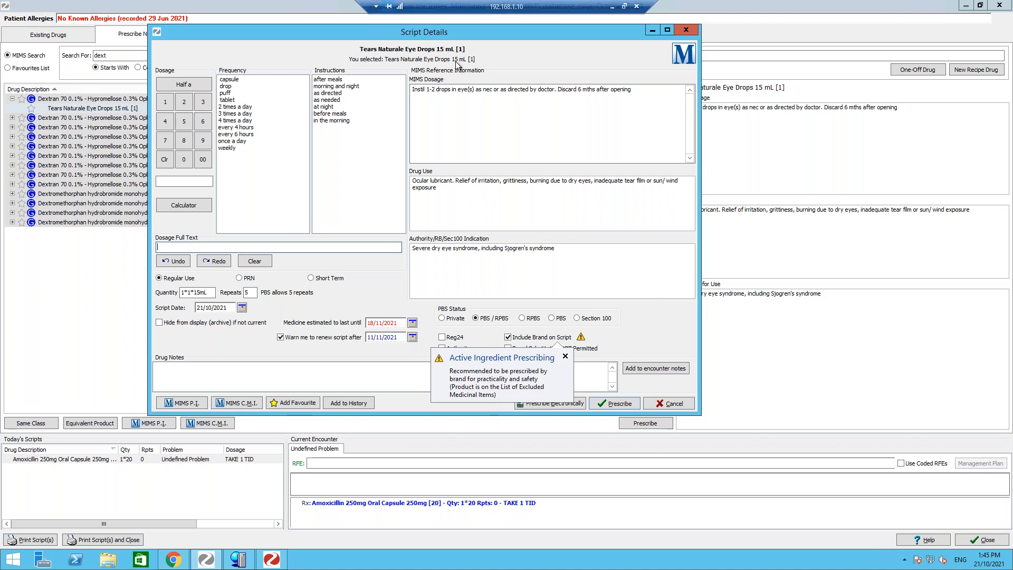
pyautogui.click(508, 338)
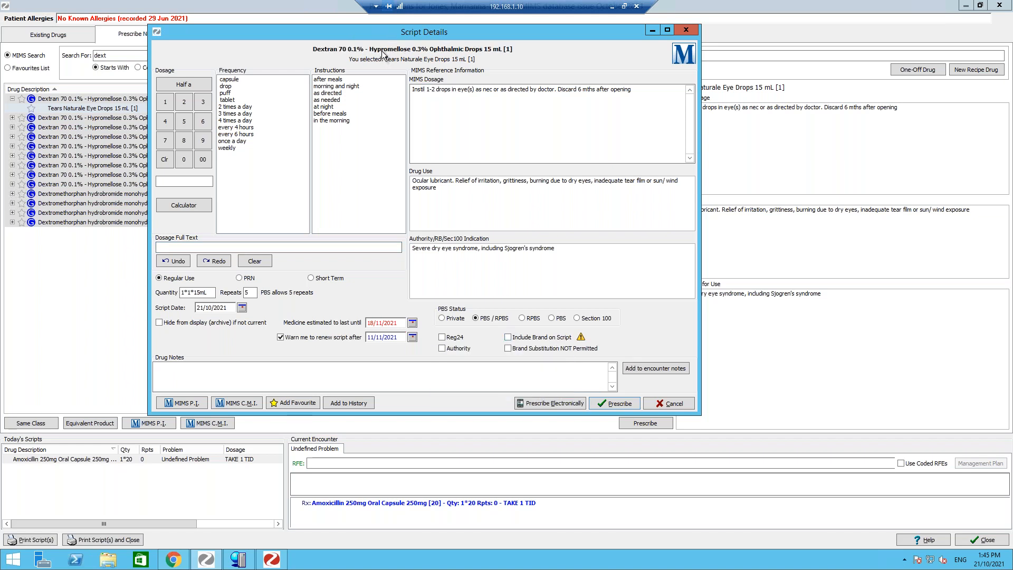
# - Tick Include Brand on Script again and set the eye drop dosage to Take 1 drop every 6 hours (q6h)
pyautogui.moveTo(380, 38); pyautogui.dragTo(572, 59)
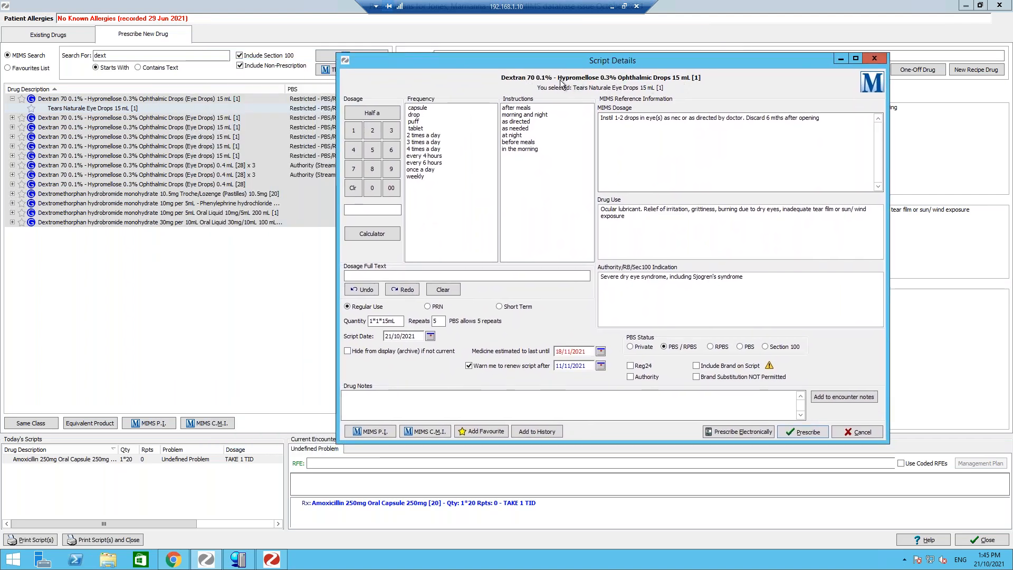
pyautogui.click(696, 366)
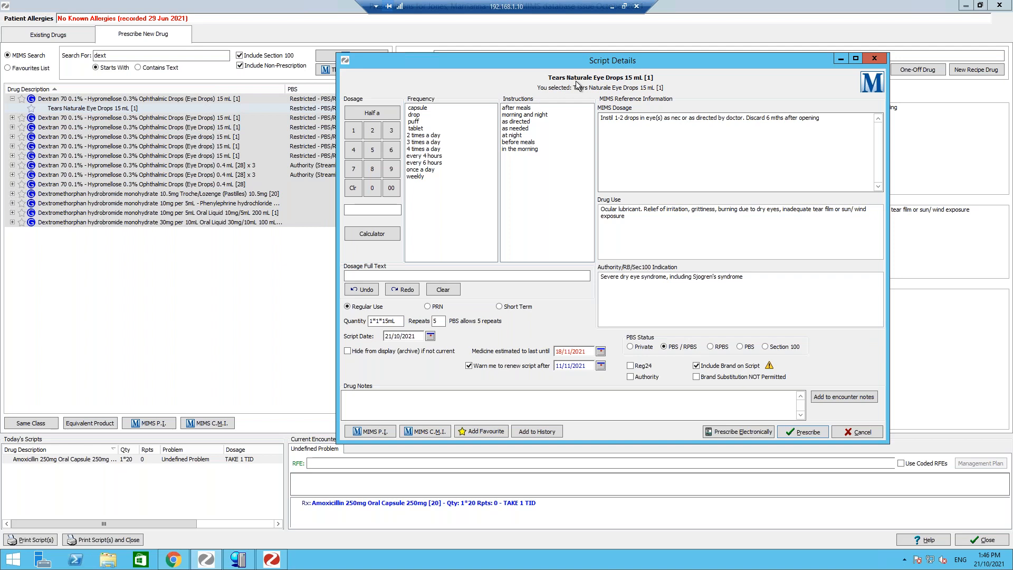
pyautogui.moveTo(573, 65); pyautogui.dragTo(492, 59)
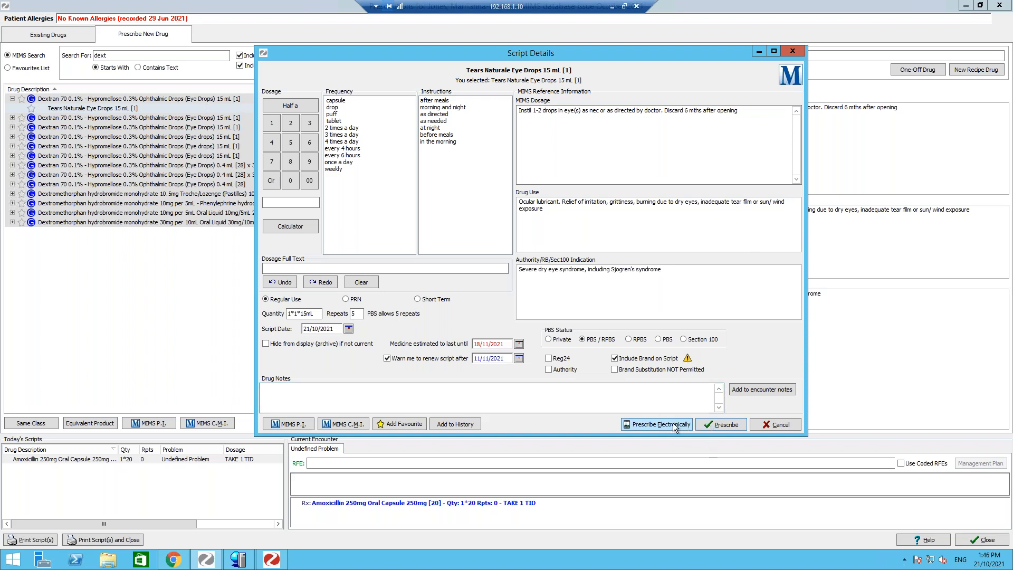
pyautogui.click(271, 124)
pyautogui.click(332, 109)
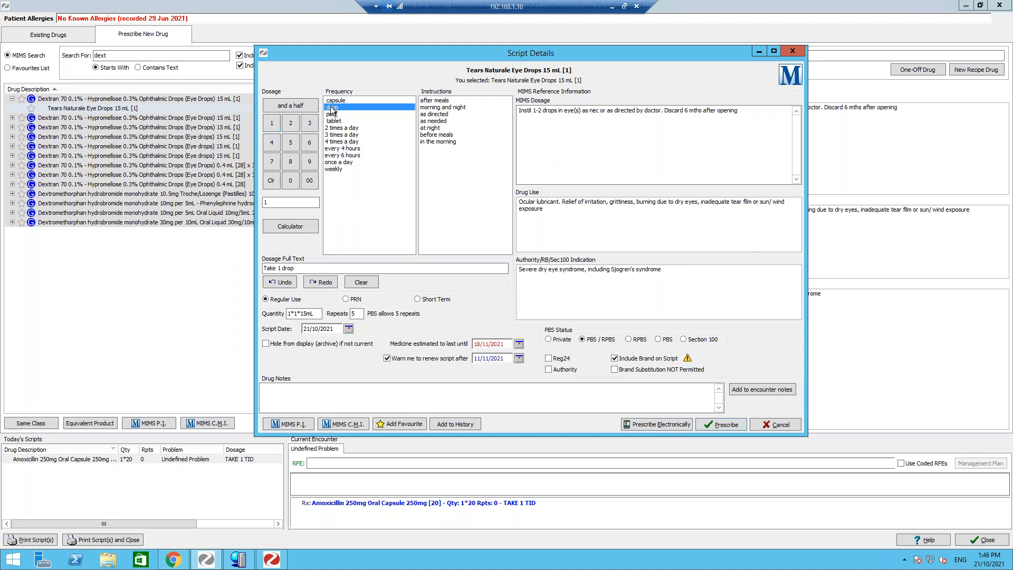
pyautogui.click(351, 155)
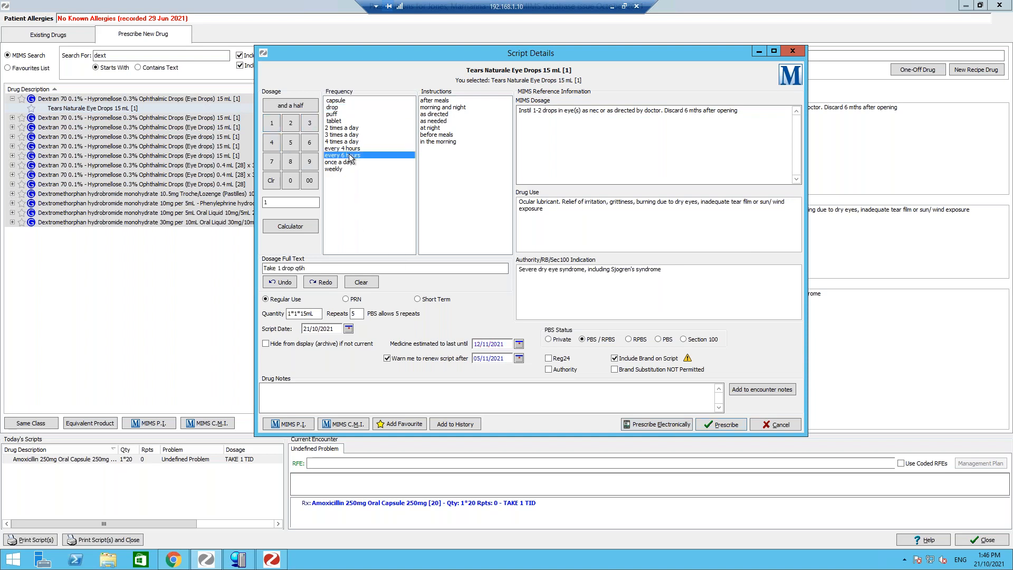
# - Start prescribing the eye drops electronically and confirm the patient meets the PBS restriction
pyautogui.click(666, 424)
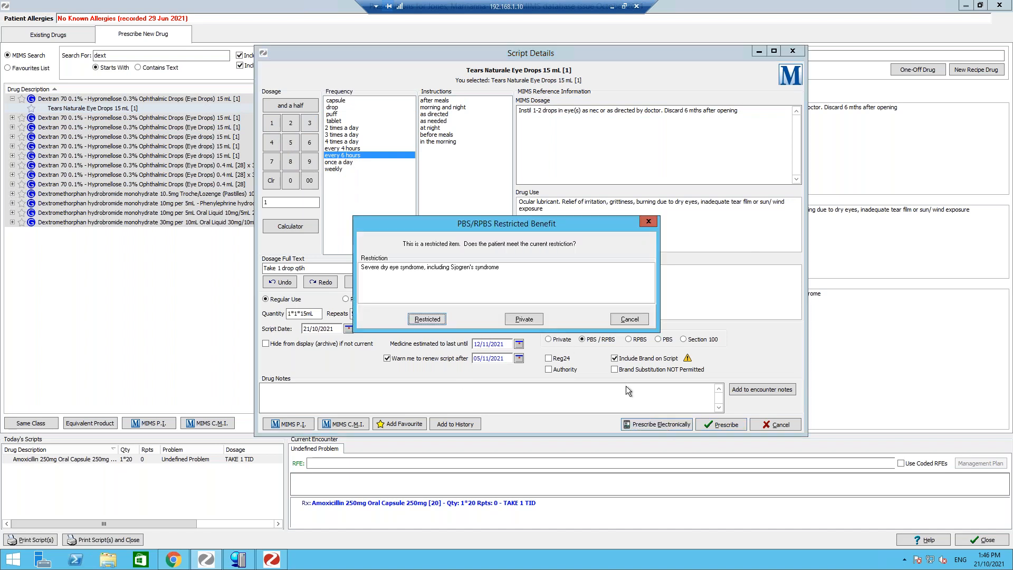
pyautogui.click(425, 320)
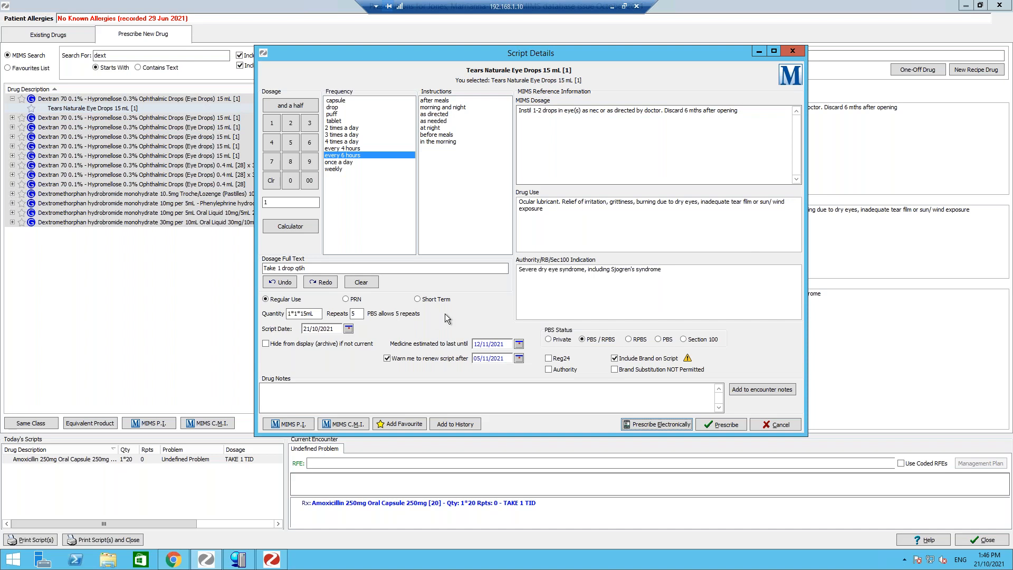
pyautogui.press('Return')
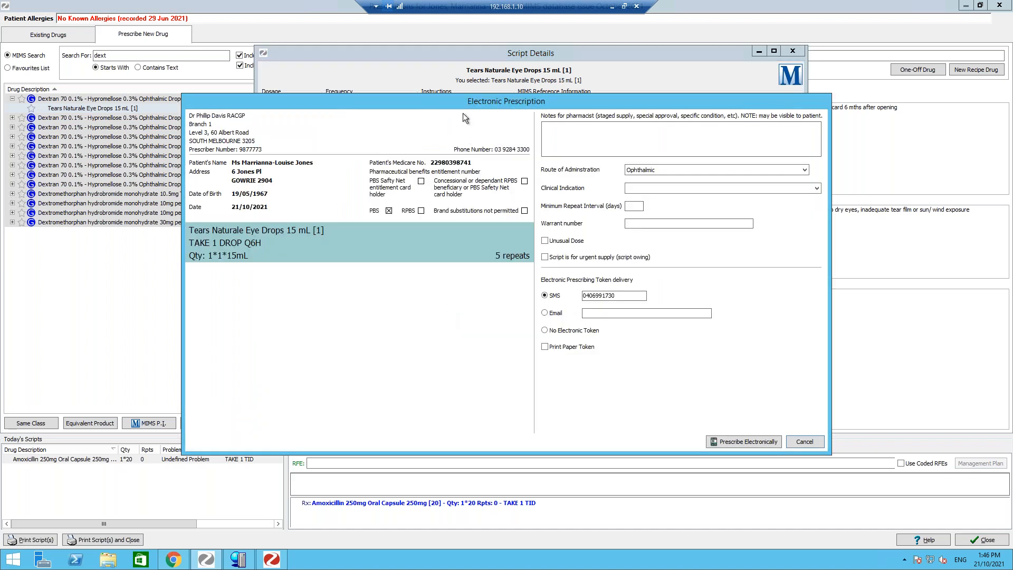
# - Review the electronic prescription and tick then untick the urgent supply option
pyautogui.moveTo(454, 102); pyautogui.dragTo(408, 87)
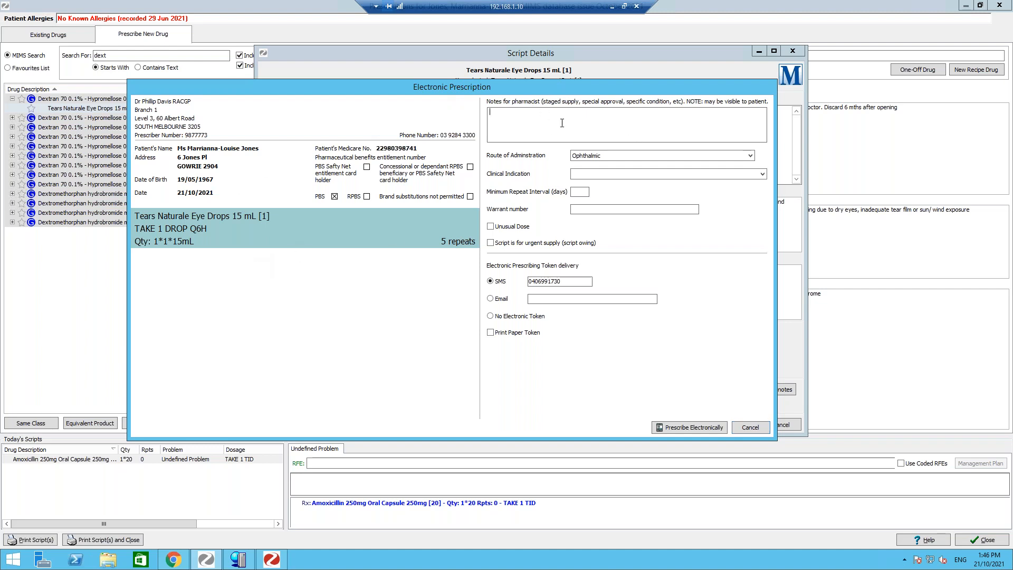
pyautogui.click(544, 114)
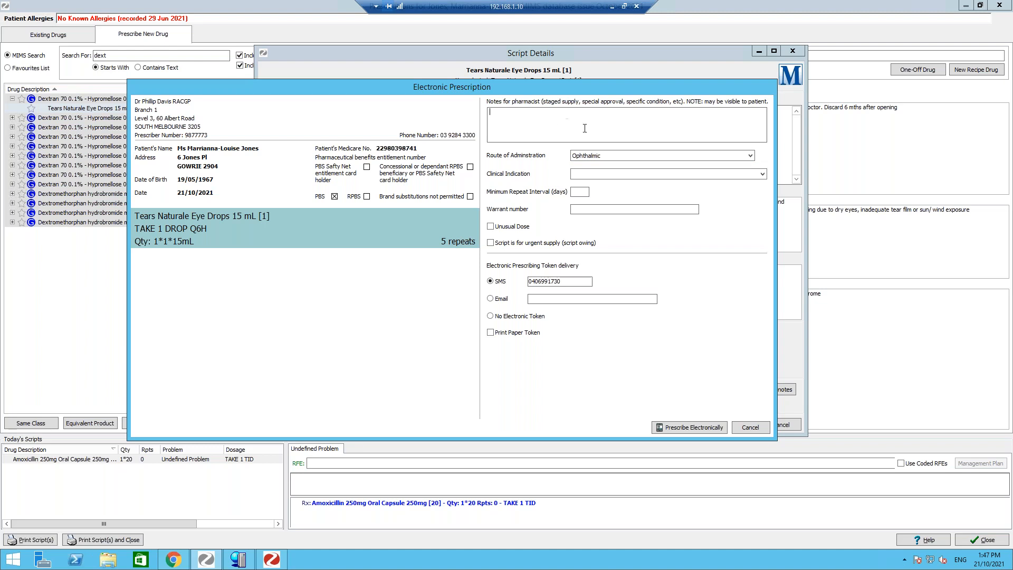
pyautogui.moveTo(276, 93); pyautogui.dragTo(259, 106)
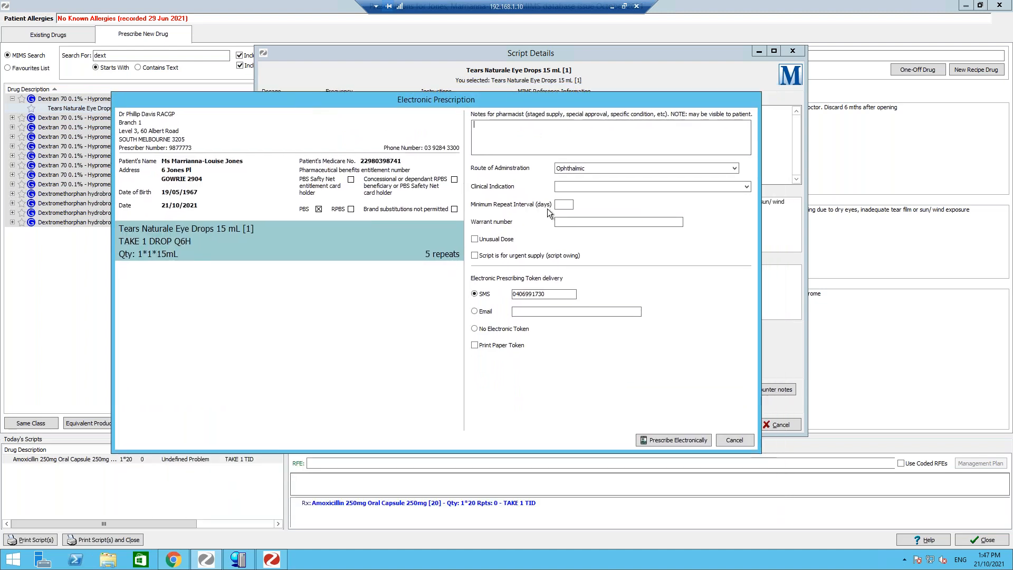
pyautogui.click(575, 187)
pyautogui.moveTo(575, 100); pyautogui.dragTo(570, 126)
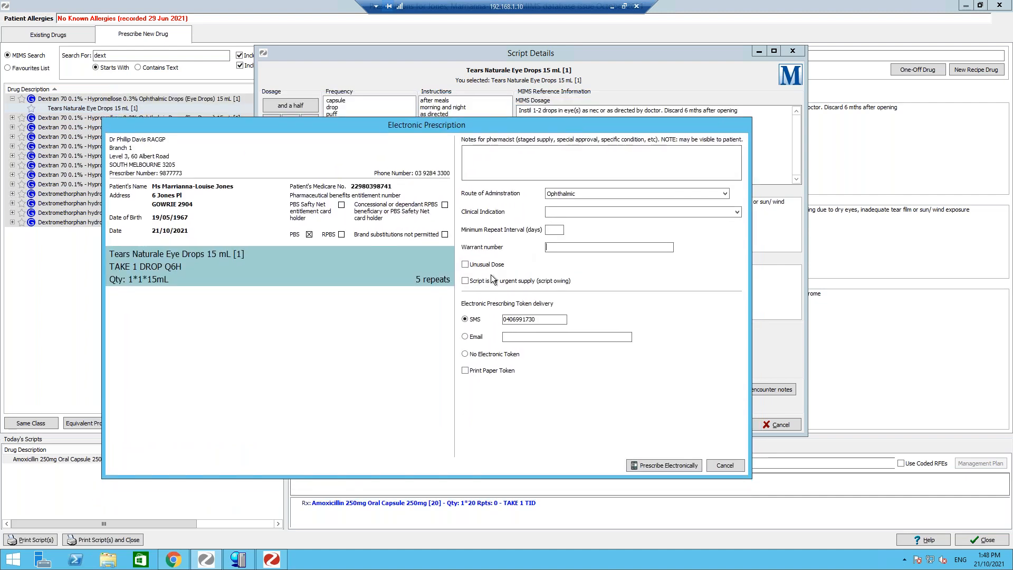
pyautogui.click(465, 282)
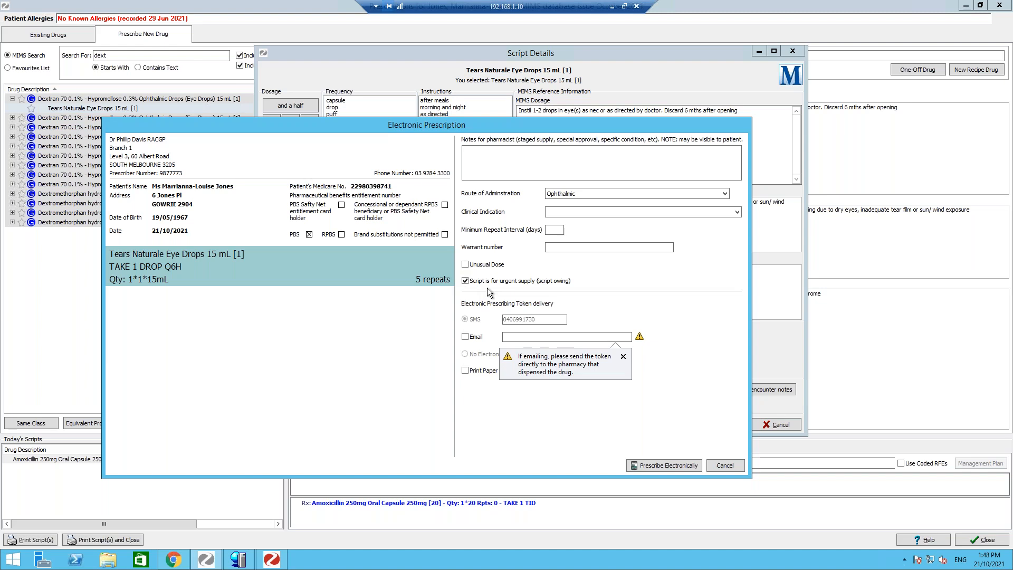
pyautogui.click(465, 281)
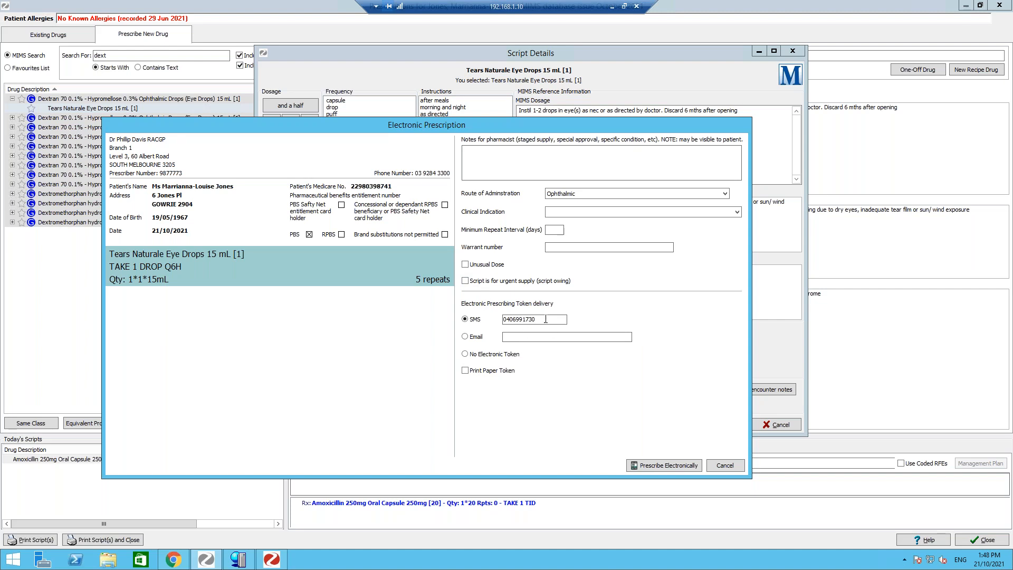
# - Try the Email and SMS token delivery options, then cancel the electronic prescription and the eye drop script
pyautogui.moveTo(548, 319); pyautogui.dragTo(492, 317)
pyautogui.click(465, 338)
pyautogui.click(527, 337)
pyautogui.moveTo(534, 320); pyautogui.dragTo(483, 326)
pyautogui.click(540, 321)
pyautogui.click(726, 467)
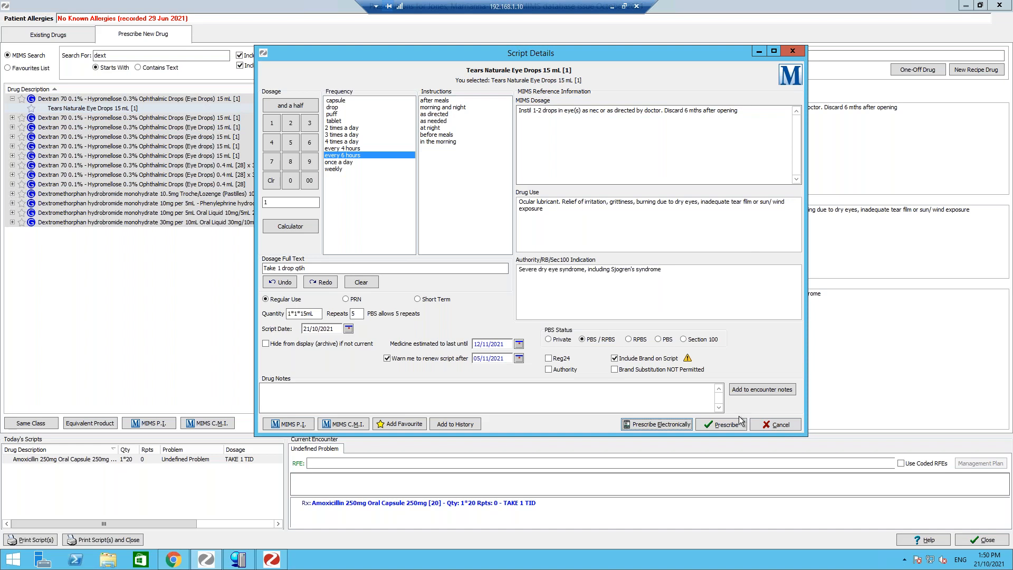
pyautogui.click(784, 427)
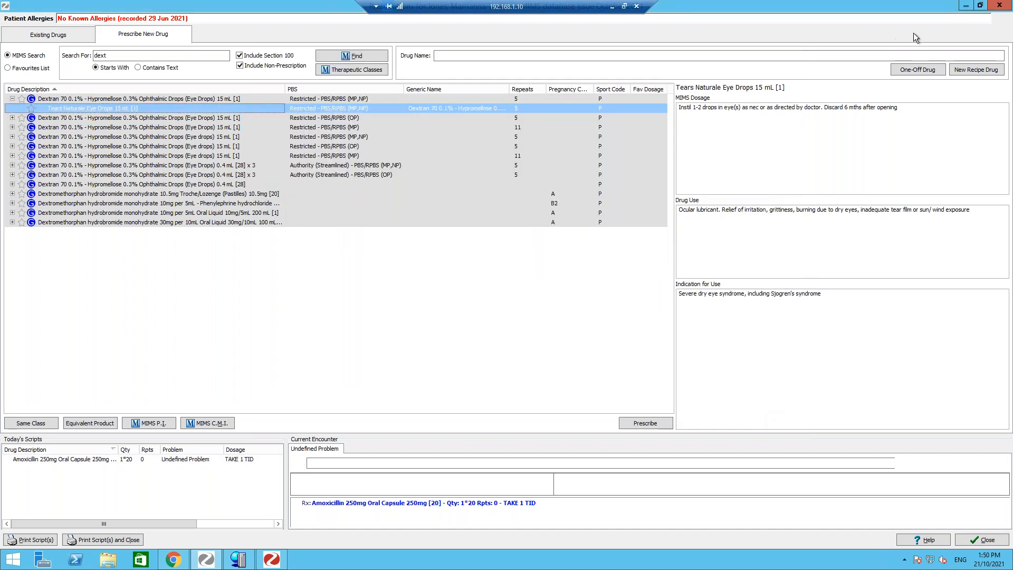
# - Search MIMS for "fent" and open the script for APO-Fentanyl Patches 100mcg/hour, acknowledging the pregnancy warning
pyautogui.click(163, 56)
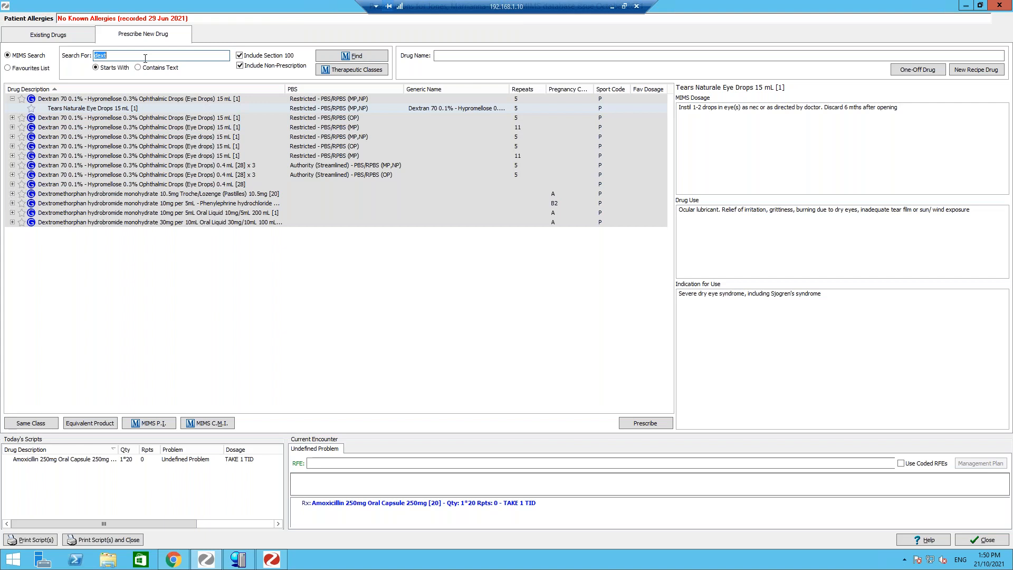
pyautogui.write('fent')
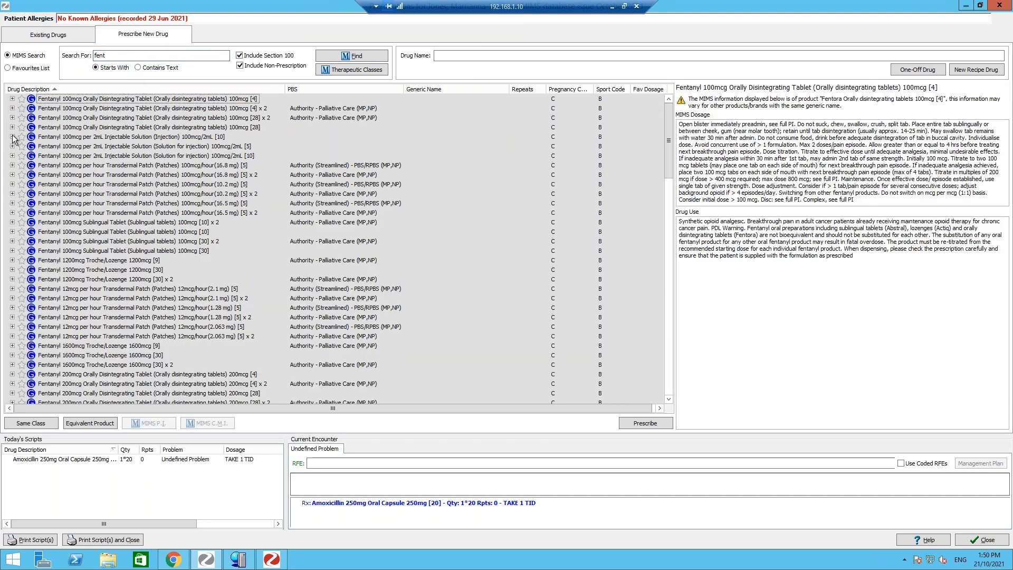
pyautogui.click(12, 165)
pyautogui.click(92, 176)
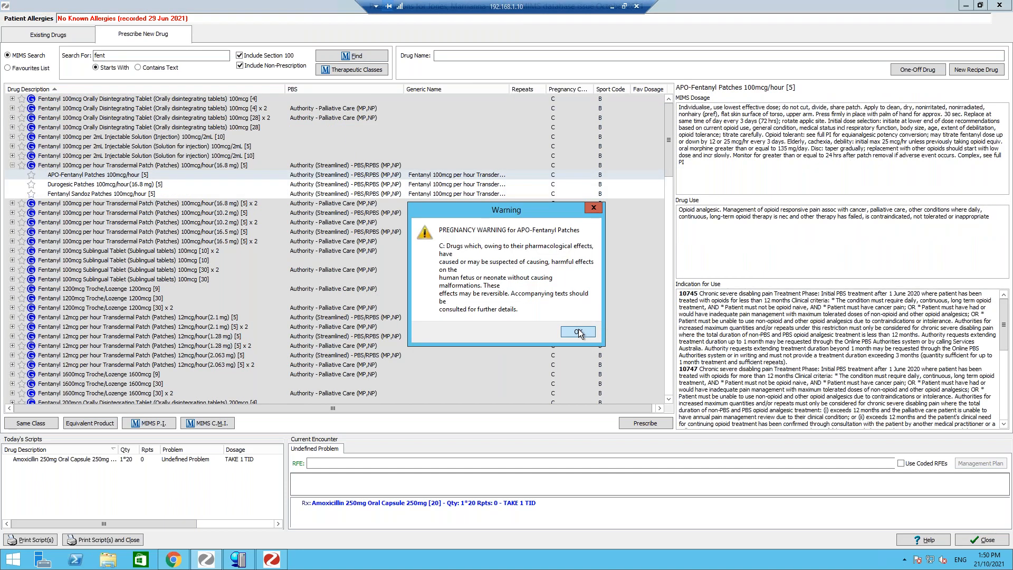
pyautogui.click(579, 328)
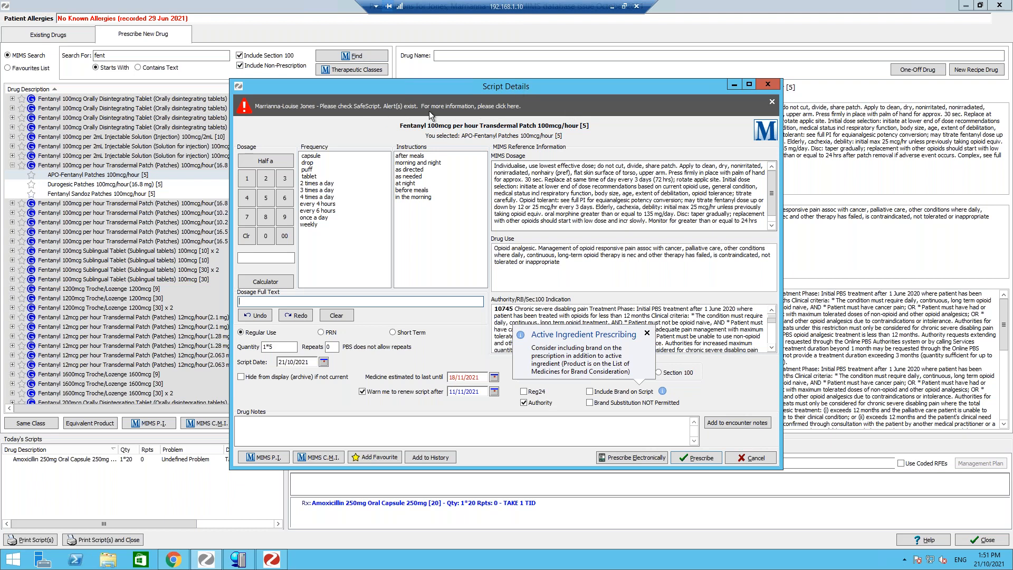
# - Open the SafeScript portal from the script alert, minimise it, and cancel the fentanyl script
pyautogui.click(513, 107)
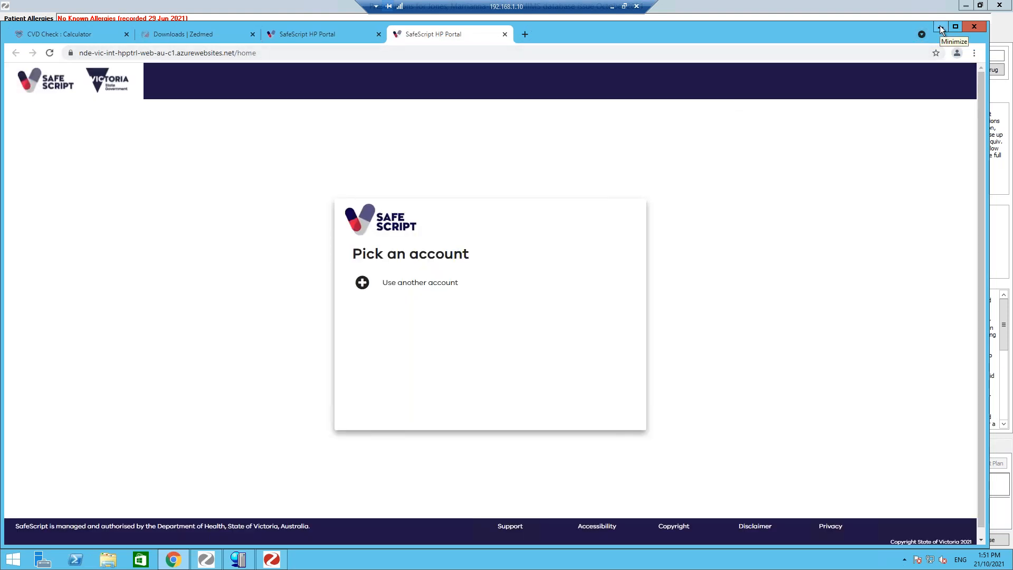
pyautogui.click(940, 28)
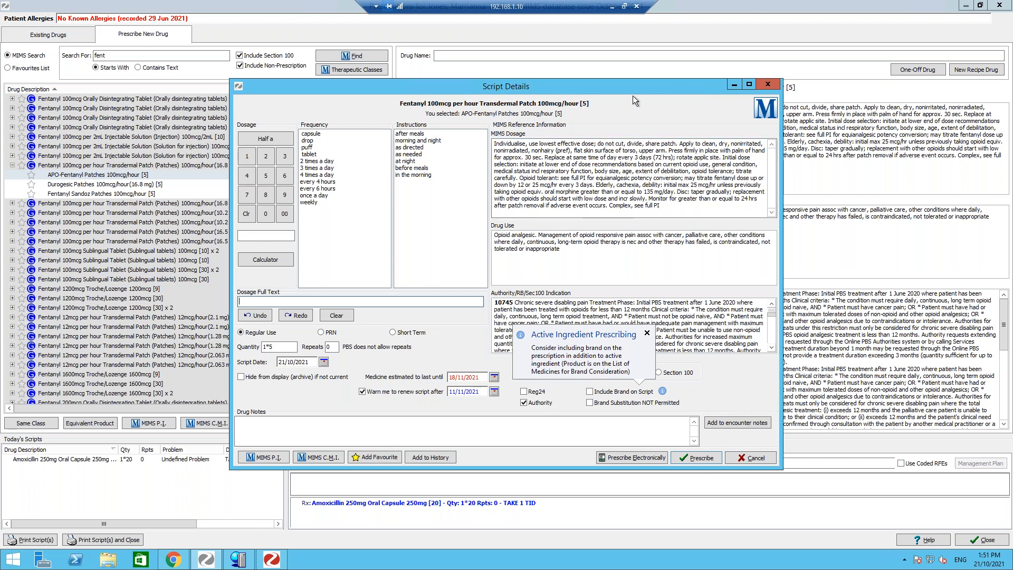
pyautogui.click(755, 458)
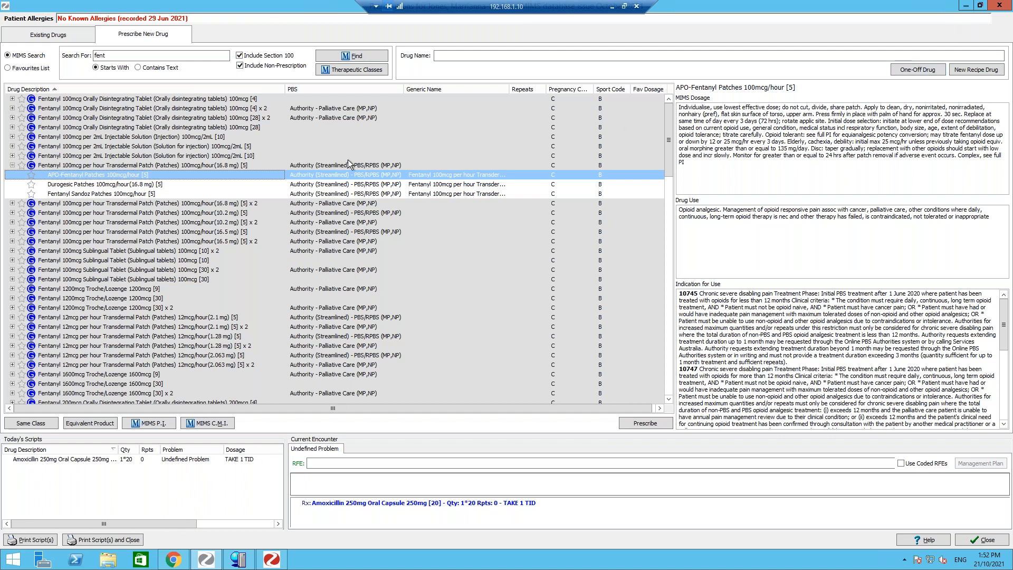
pyautogui.click(156, 460)
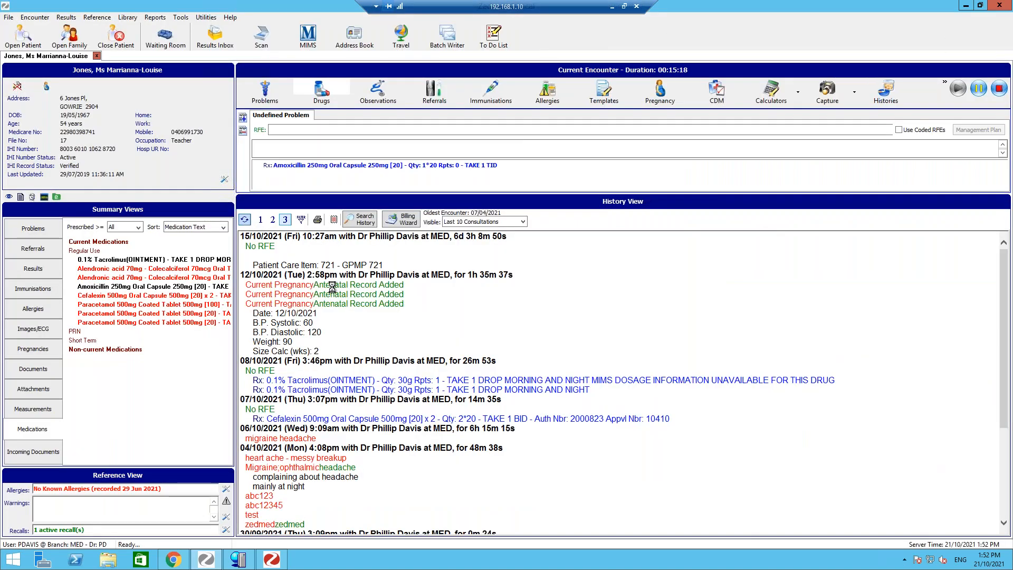
# - Try to re-prescribe the 0.1% Tacrolimus ointment from the patient's current medications, then cancel the script
pyautogui.rightClick(109, 264)
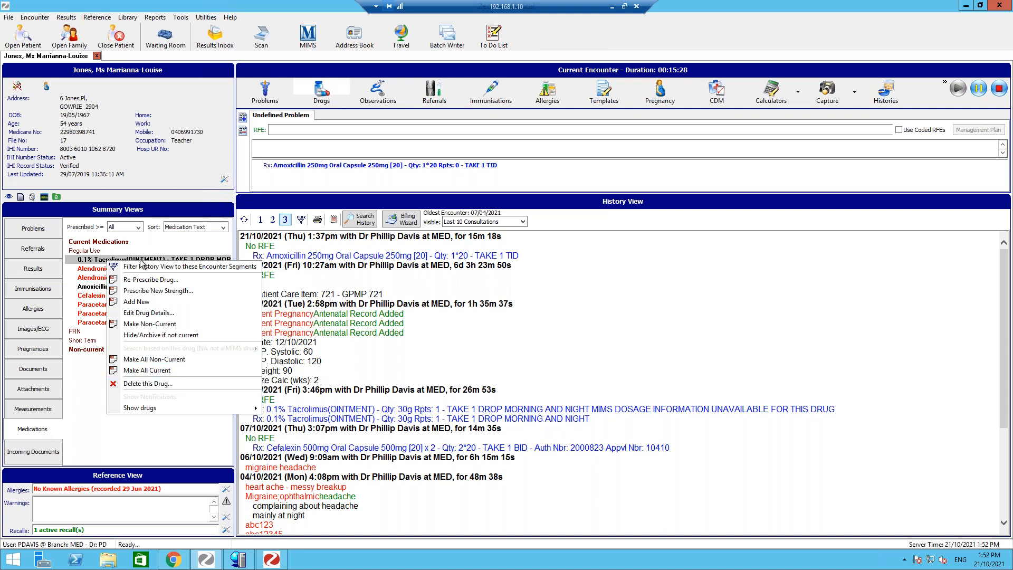
pyautogui.click(142, 284)
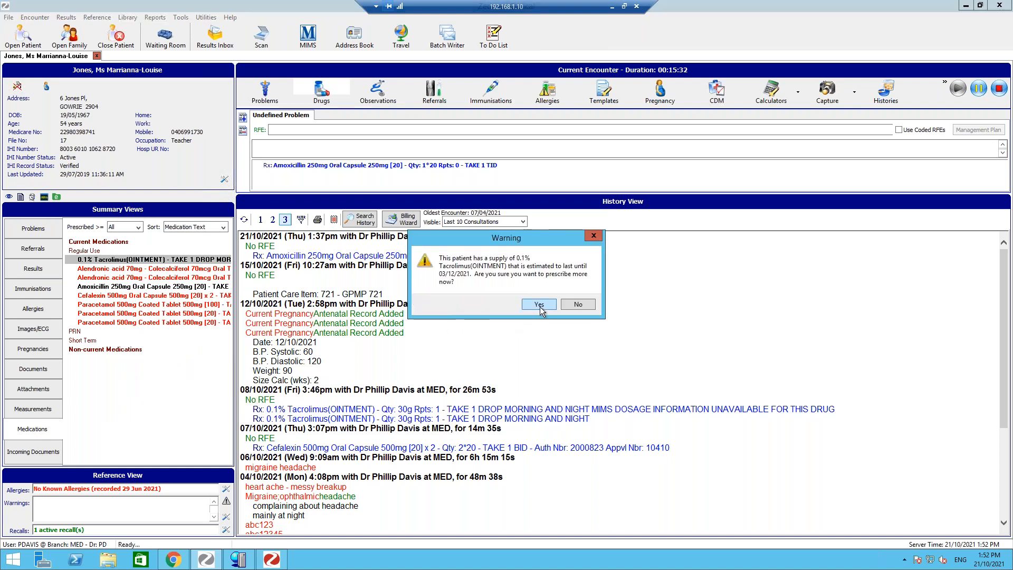
pyautogui.click(539, 305)
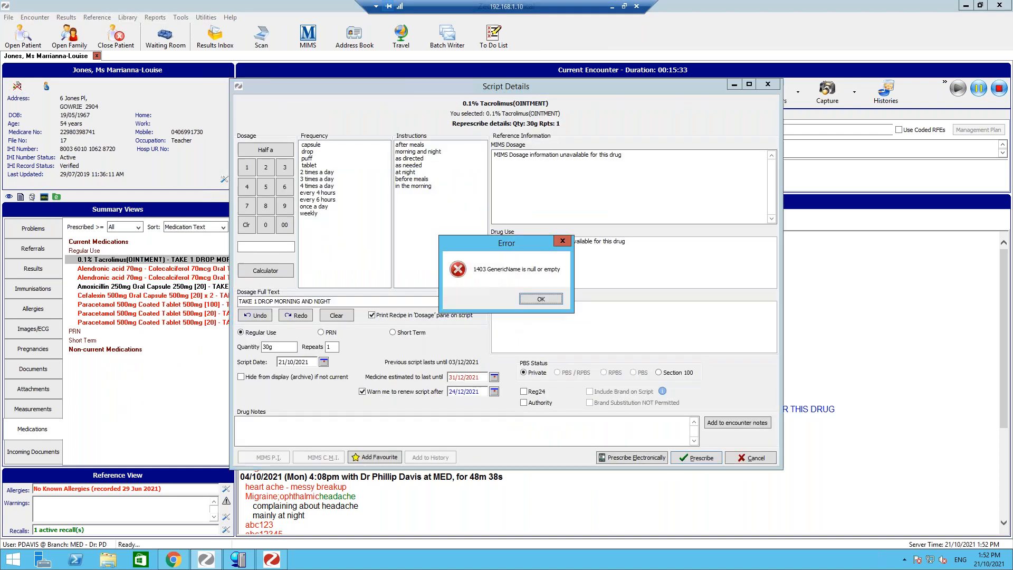
pyautogui.click(546, 301)
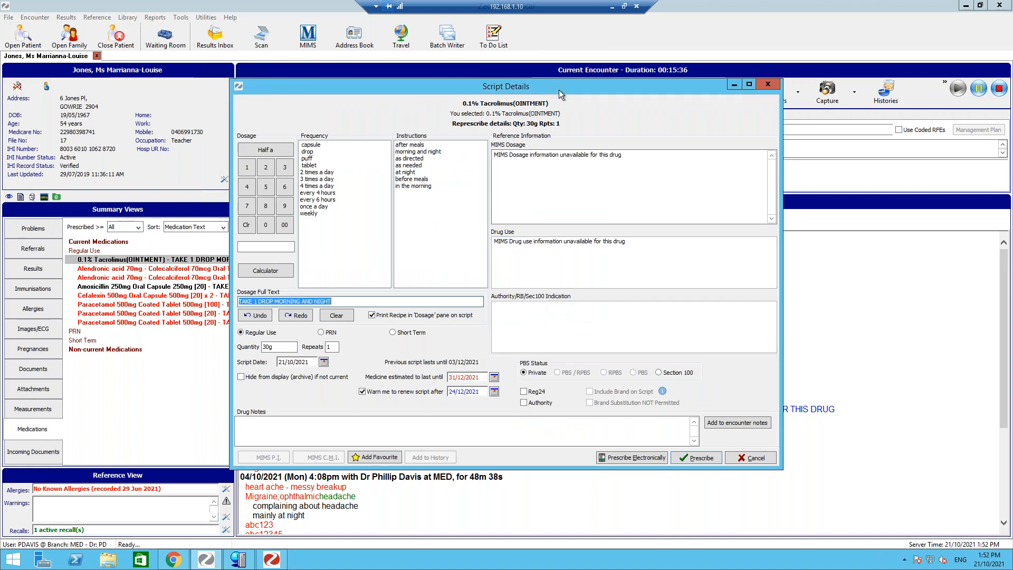
pyautogui.click(753, 458)
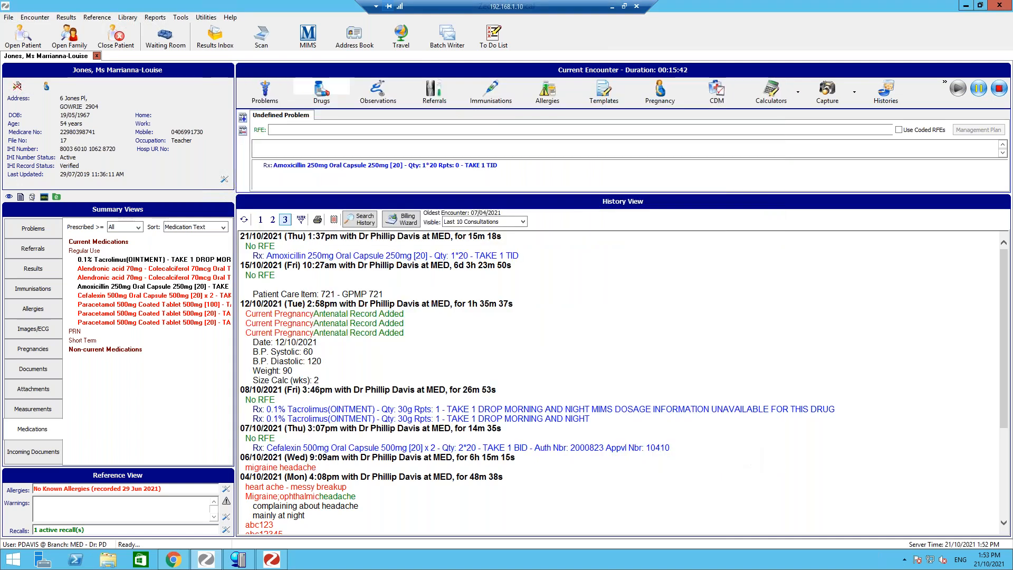
# - Open the existing drugs list and view the available actions for the Amoxicillin script
pyautogui.click(320, 102)
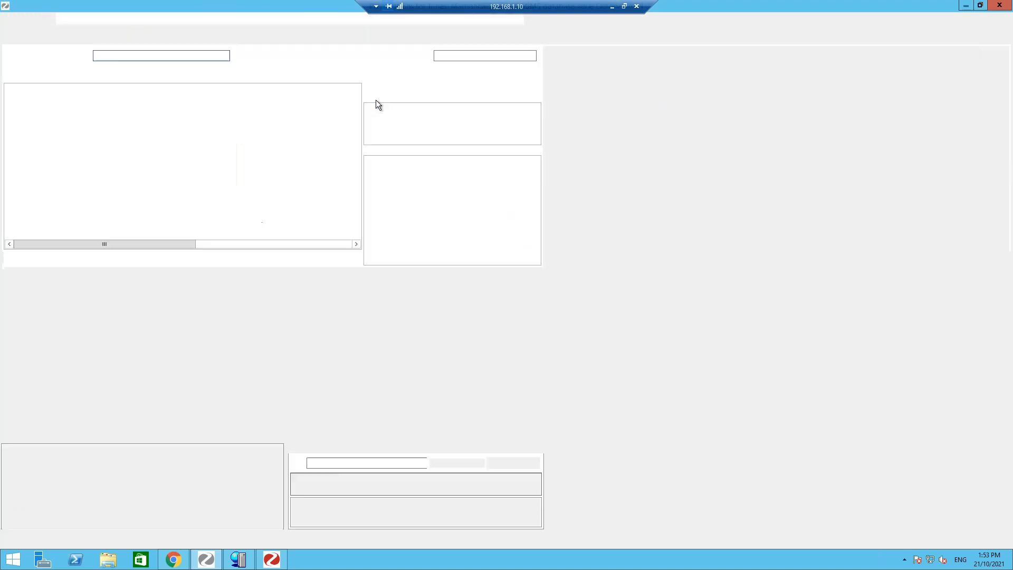
pyautogui.click(59, 37)
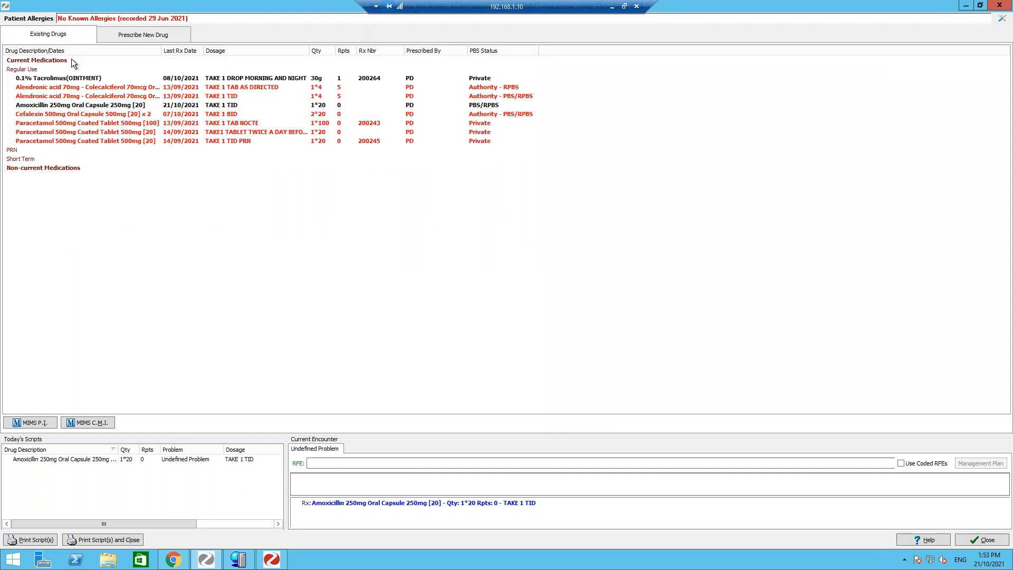
pyautogui.rightClick(84, 104)
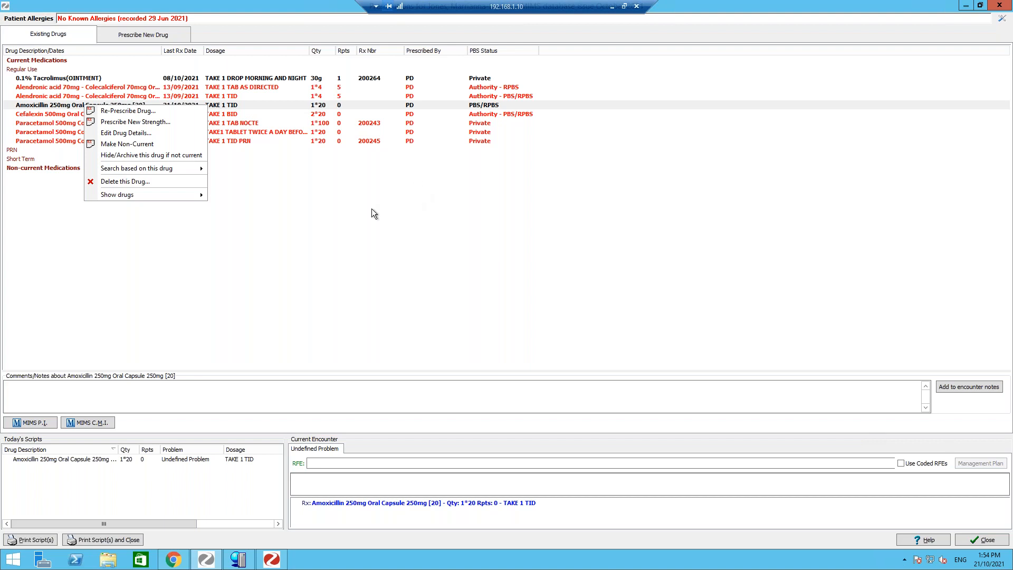
pyautogui.click(314, 198)
pyautogui.click(999, 7)
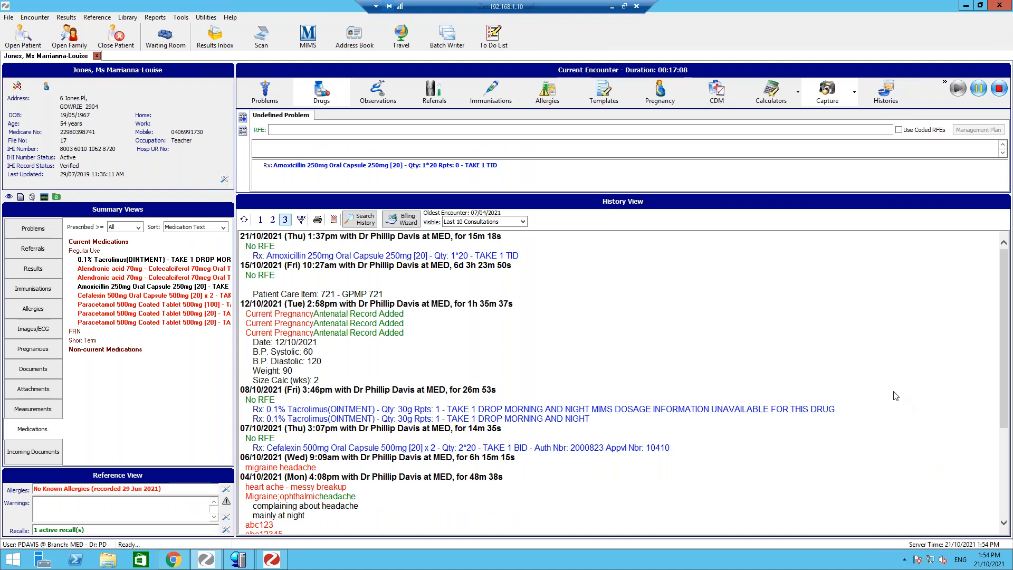
# - Open the new drug prescribing window and search MIMS for drugs starting with "pana"
pyautogui.click(314, 102)
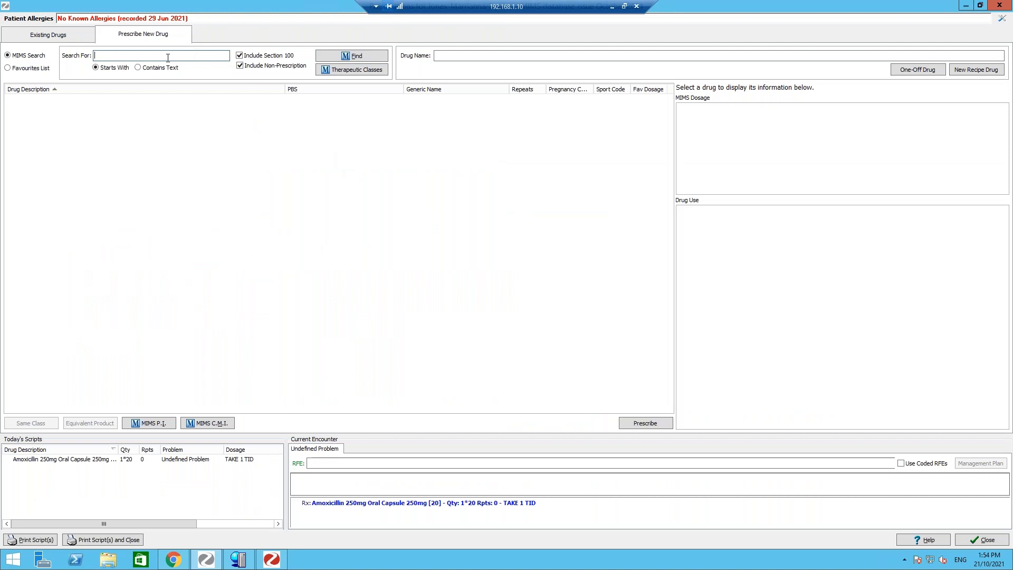
pyautogui.write('pana')
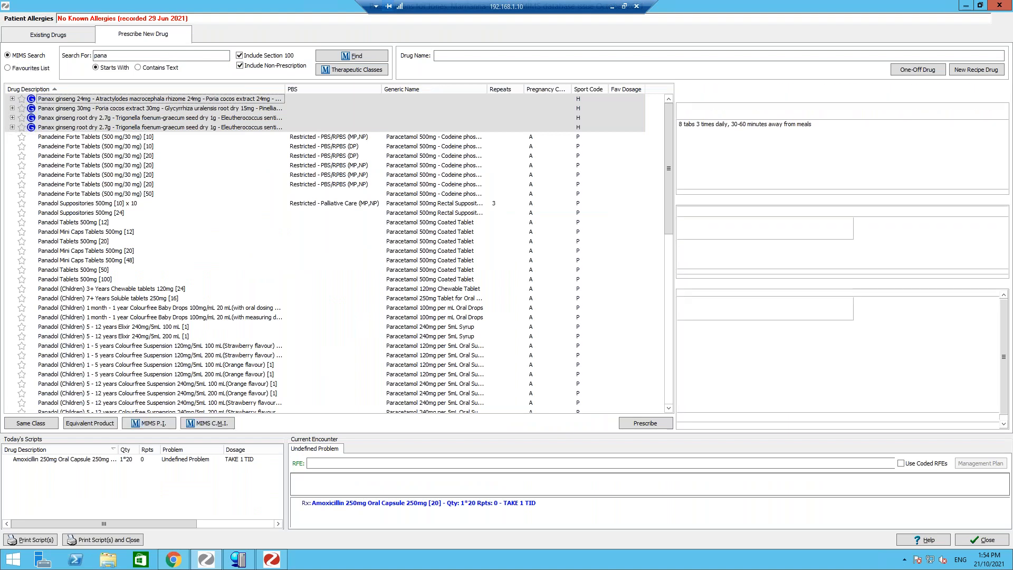
# - Start a script for Panadeine Forte Tablets (500 mg/30 mg) [20] and choose 2 times a day, every 4 hours and once a day
pyautogui.doubleClick(96, 165)
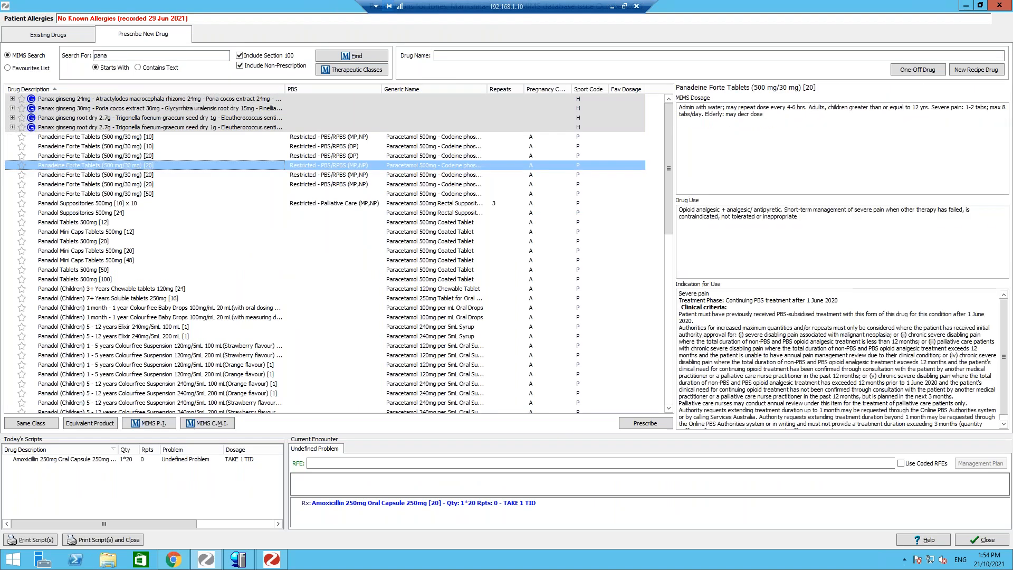
pyautogui.click(623, 414)
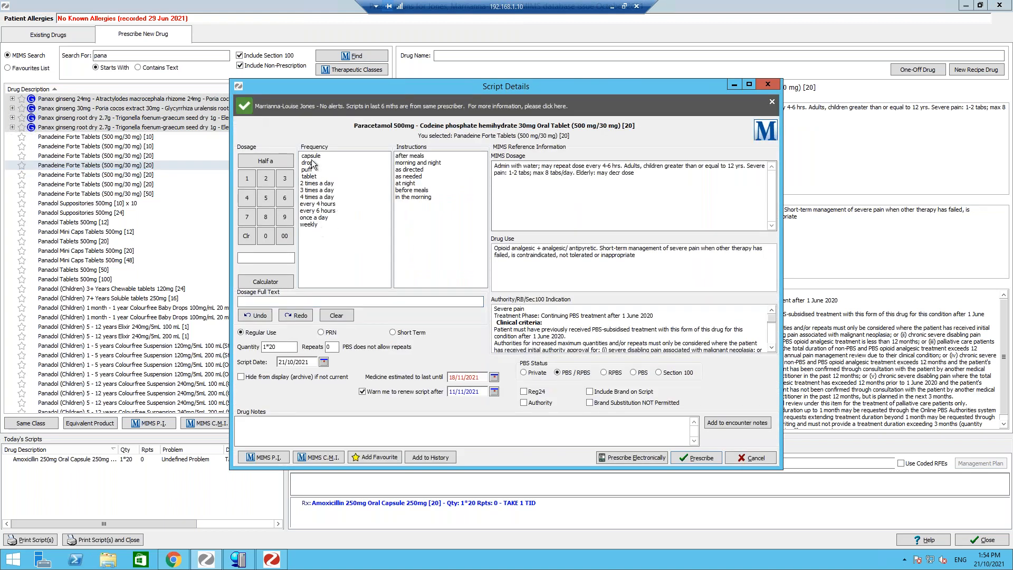
pyautogui.click(317, 161)
pyautogui.click(317, 181)
pyautogui.click(316, 195)
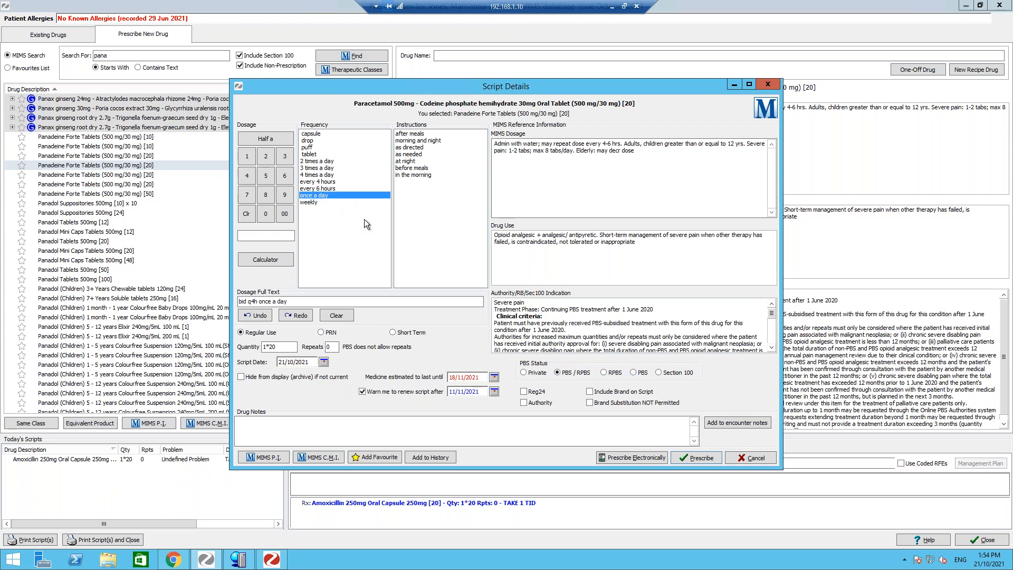
# - Open the frequency instructions editor, inspect the capsule entry's screen and print text, and cancel the editor
pyautogui.rightClick(364, 220)
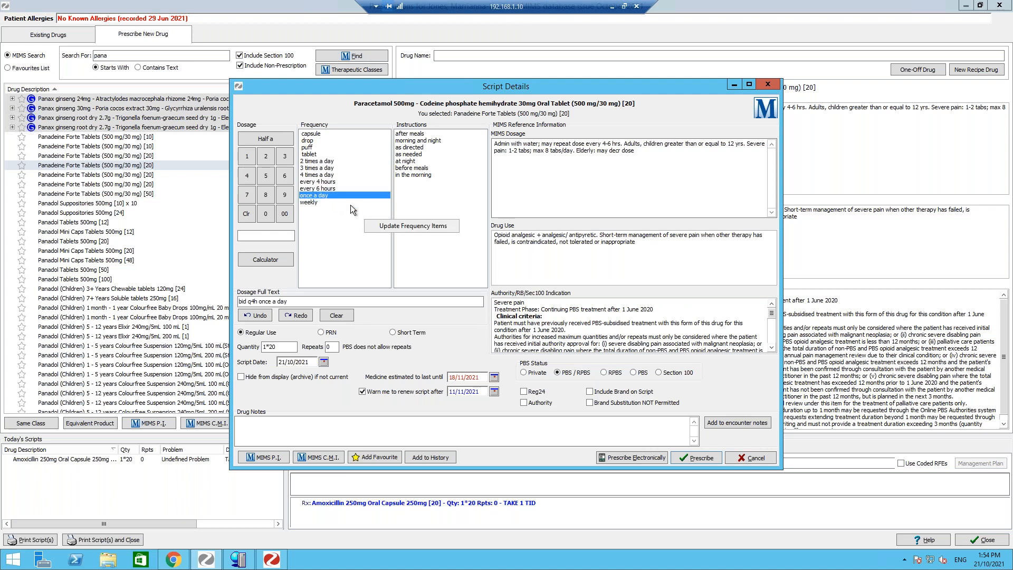
pyautogui.click(384, 224)
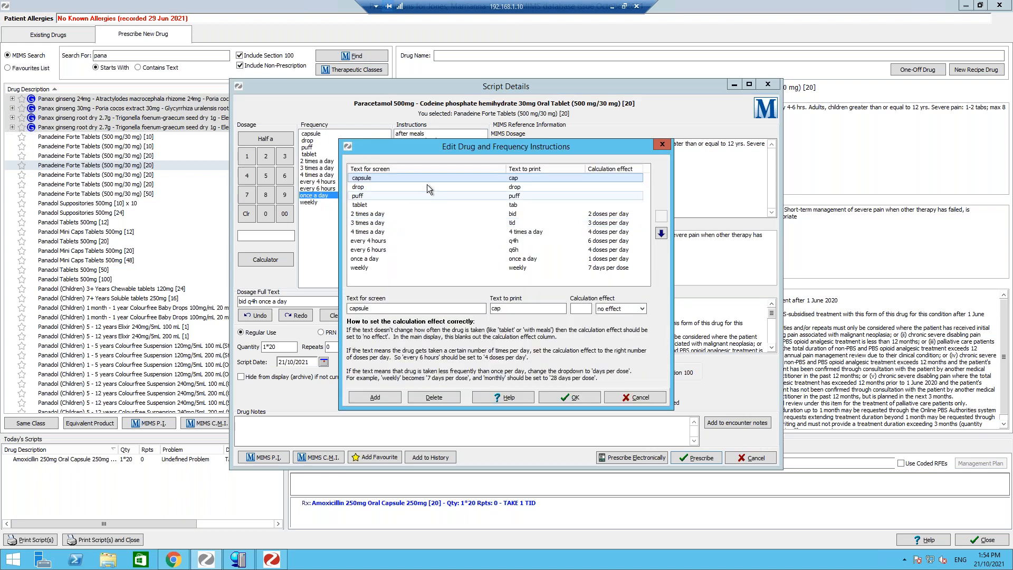
pyautogui.doubleClick(383, 308)
pyautogui.click(555, 310)
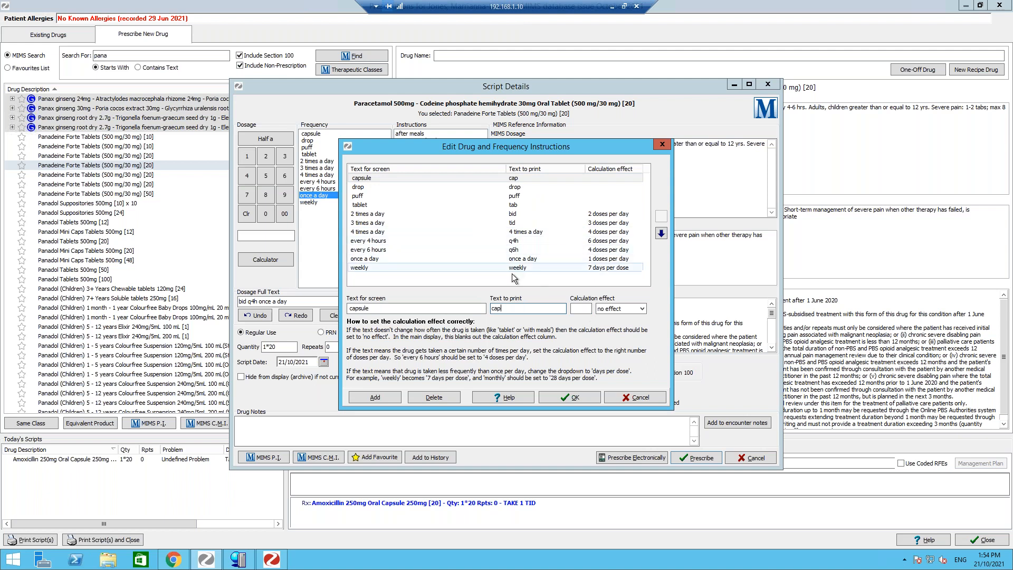
pyautogui.click(646, 398)
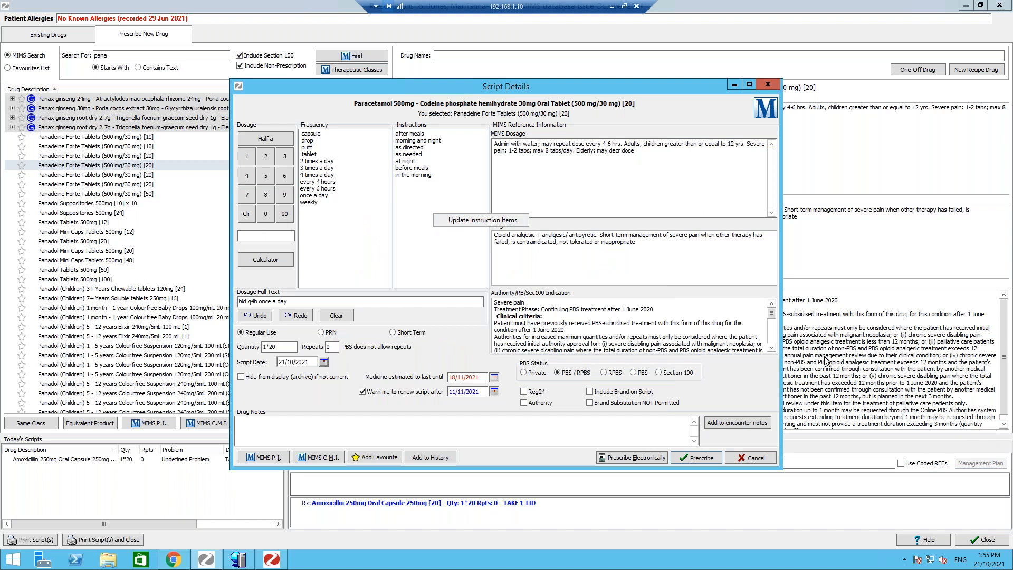
# - Cancel the Panadeine Forte script and close the prescribing window
pyautogui.click(758, 457)
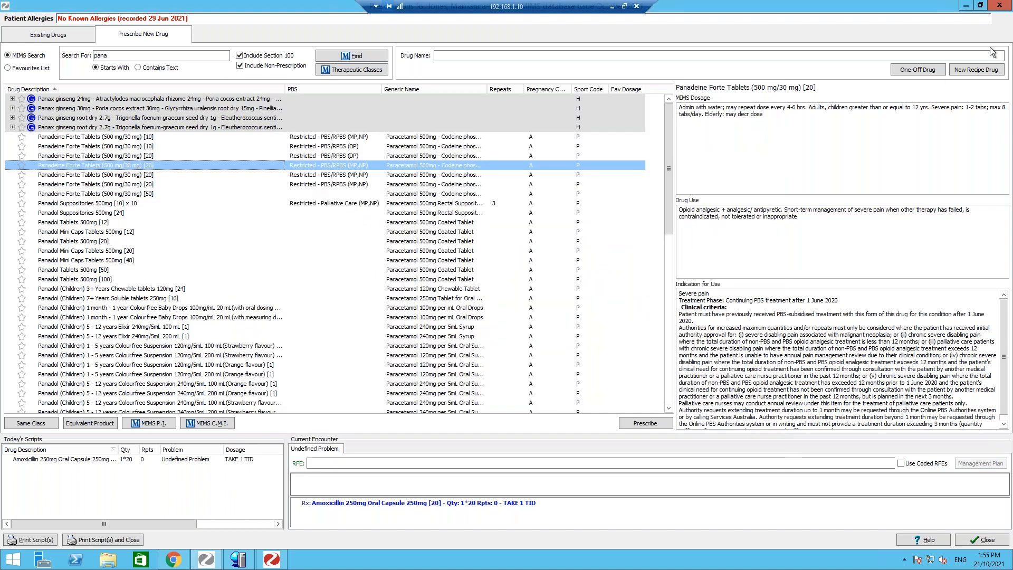
pyautogui.click(999, 6)
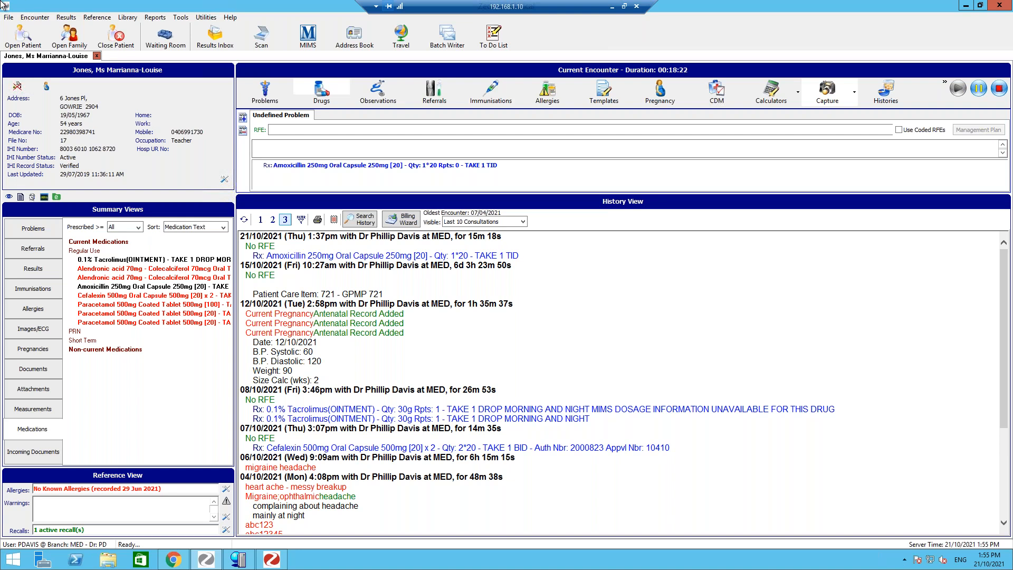
# - Open My Options and review the Document Handling and Drug Options settings, then cancel
pyautogui.click(179, 17)
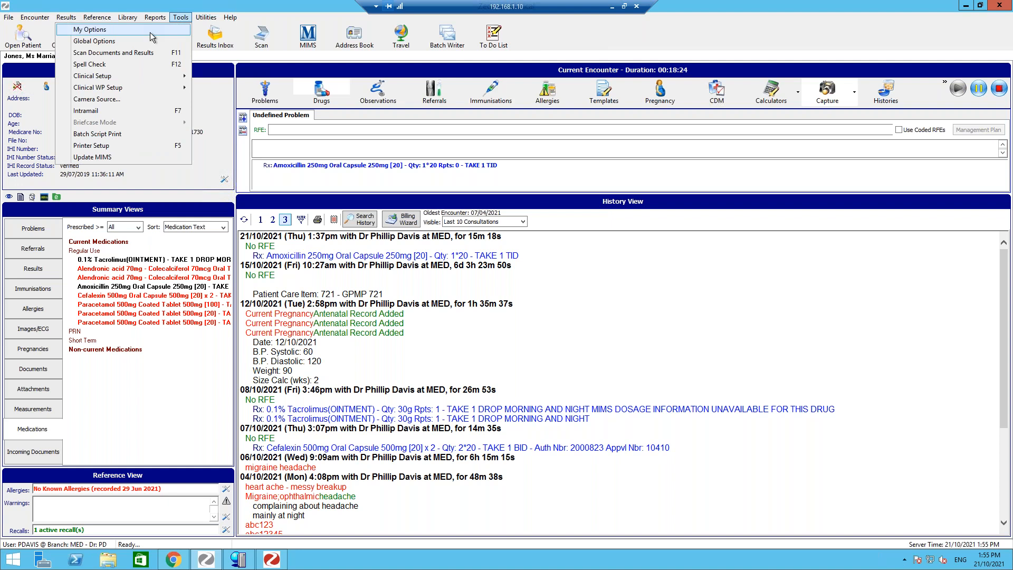
pyautogui.click(153, 33)
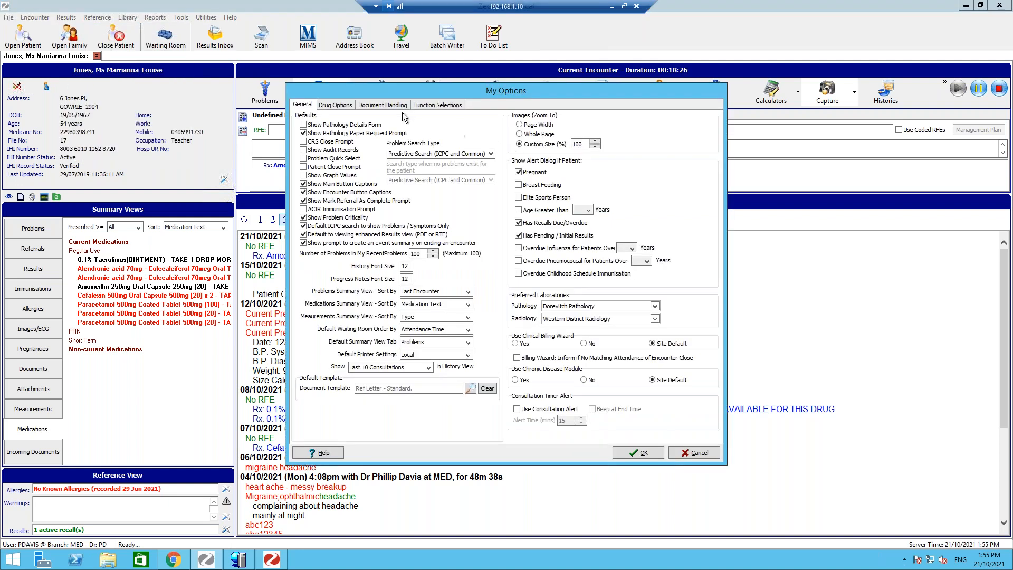
pyautogui.click(422, 105)
pyautogui.click(382, 105)
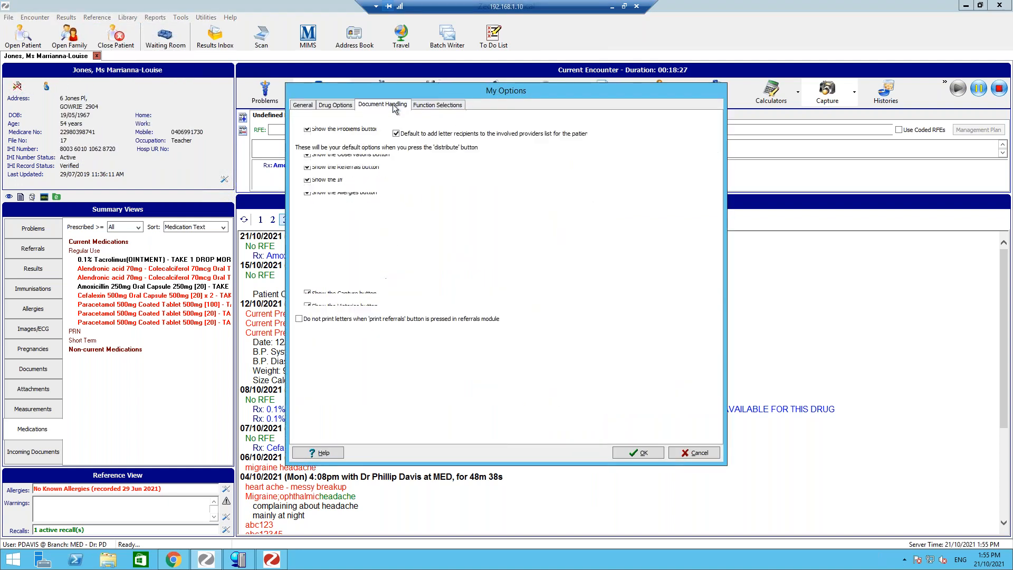
pyautogui.click(343, 105)
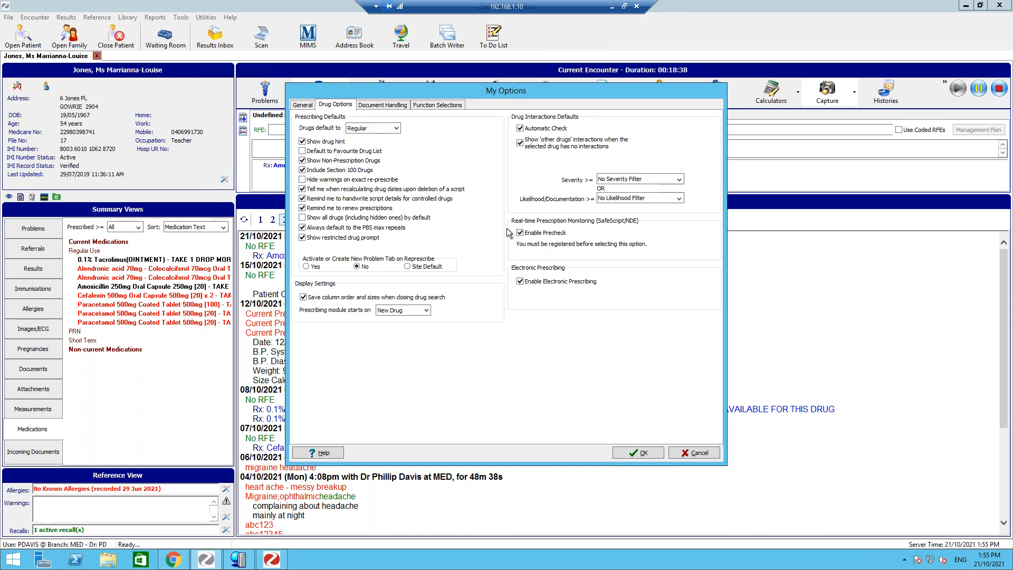
pyautogui.click(709, 453)
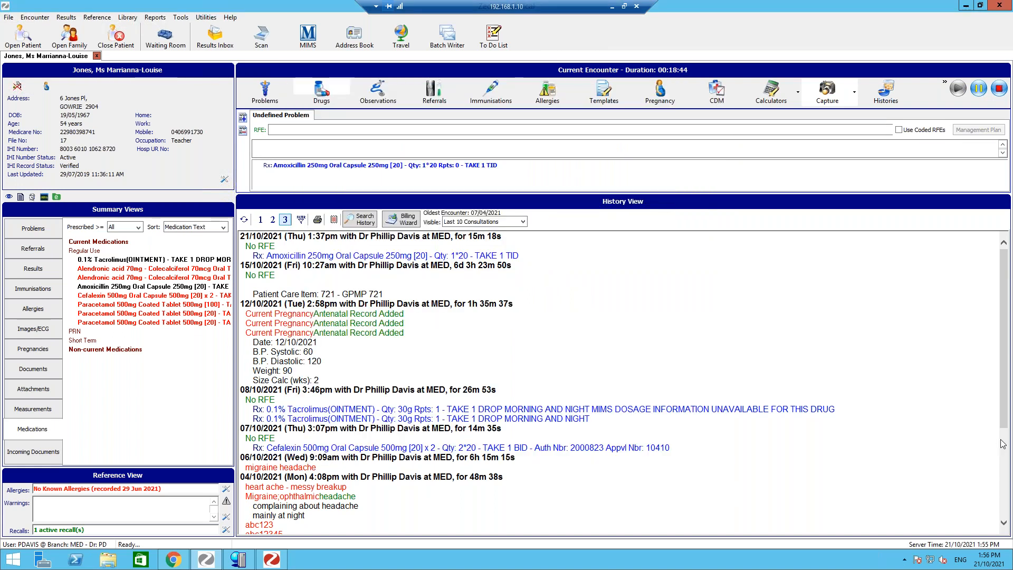
# - Open the drug prescribing window and try a MIMS search for "no", dismissing the message
pyautogui.click(322, 95)
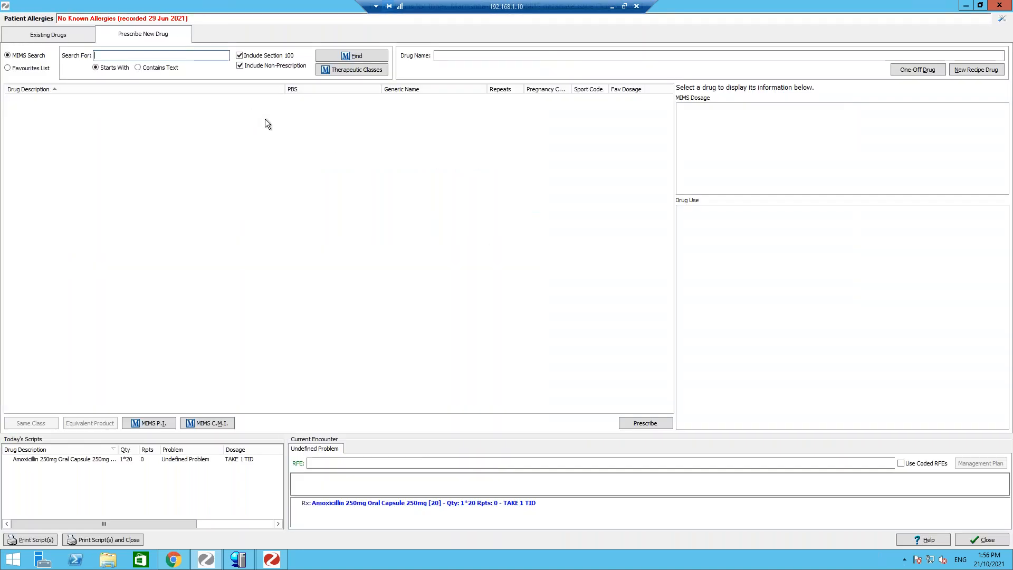
pyautogui.write('no')
pyautogui.press('Return')
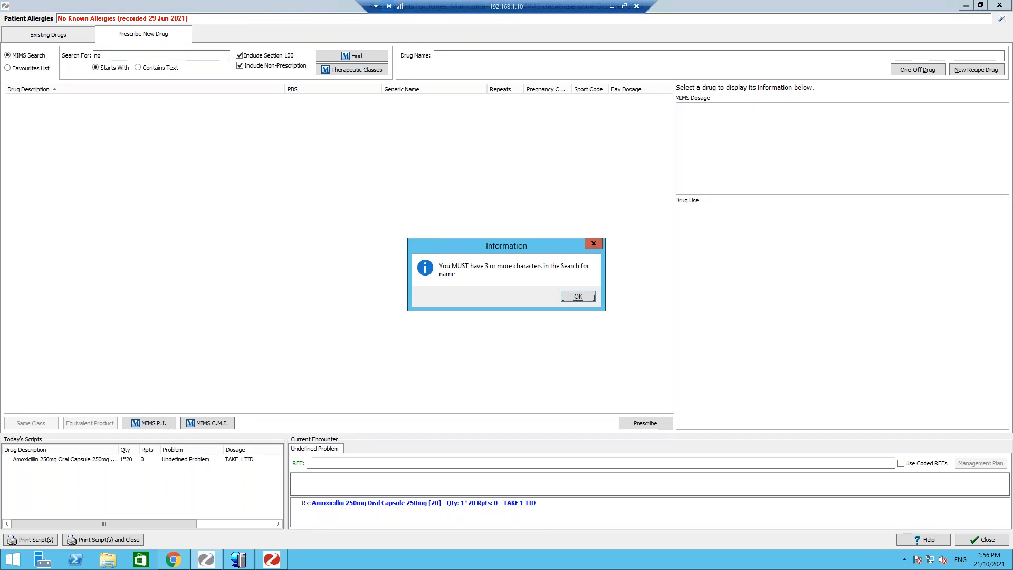
pyautogui.click(579, 296)
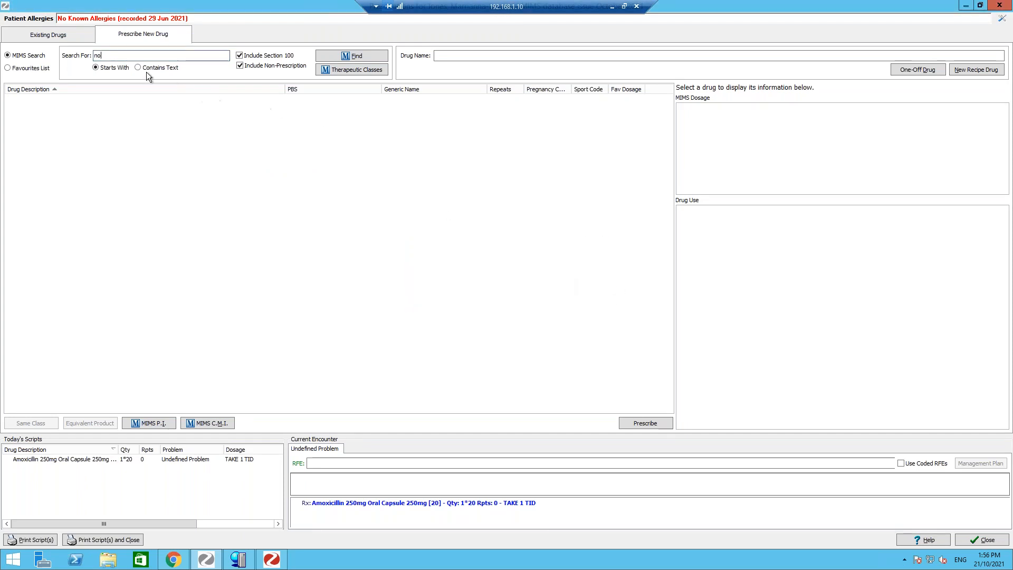
# - Search MIMS for "amox", expand the Amoxicillin 100mg per mL powder entry, and start a script for Amoxil Paediatric Drops
pyautogui.write('mox')
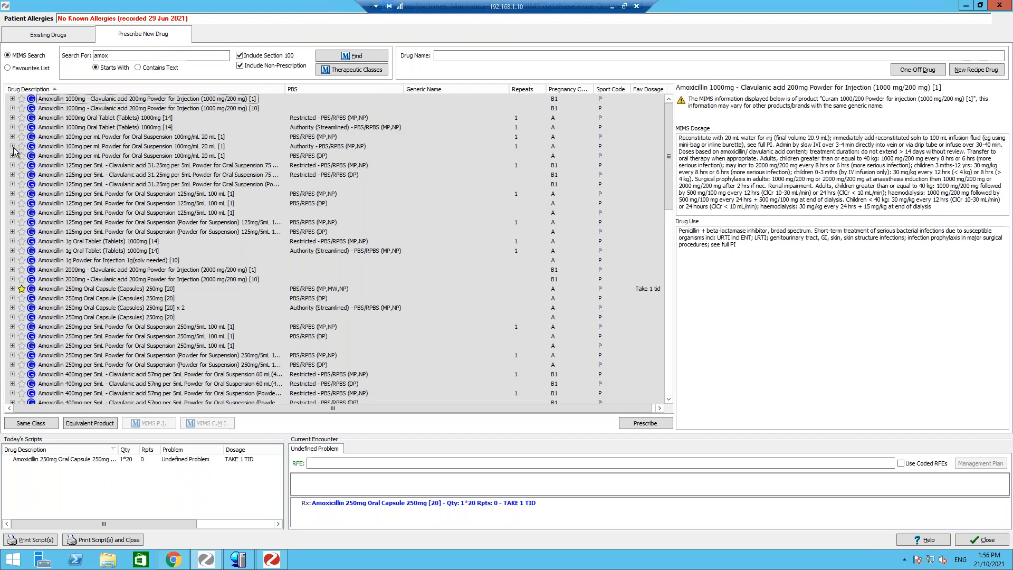
pyautogui.click(13, 146)
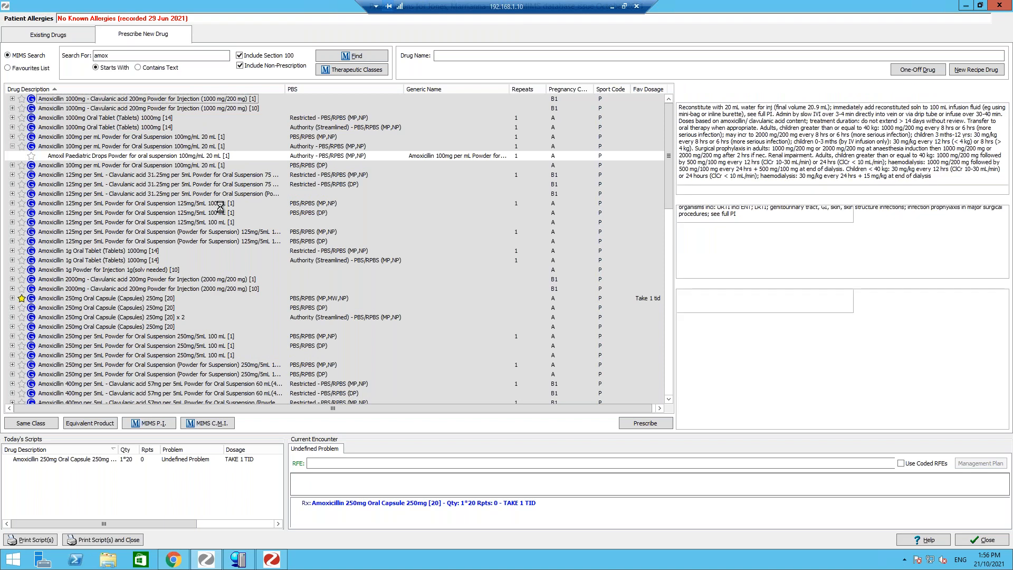
pyautogui.click(625, 424)
pyautogui.click(605, 414)
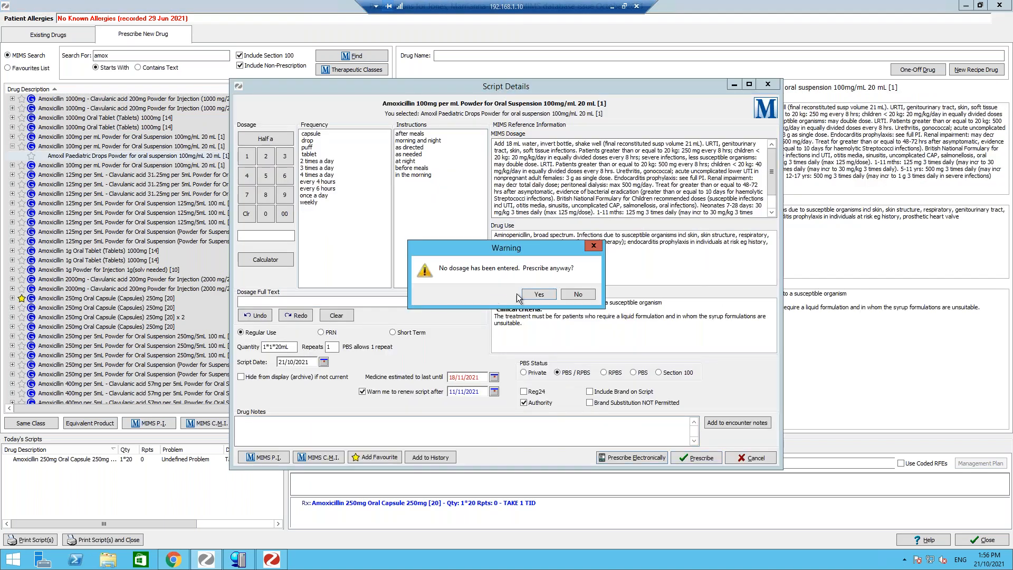
pyautogui.click(533, 295)
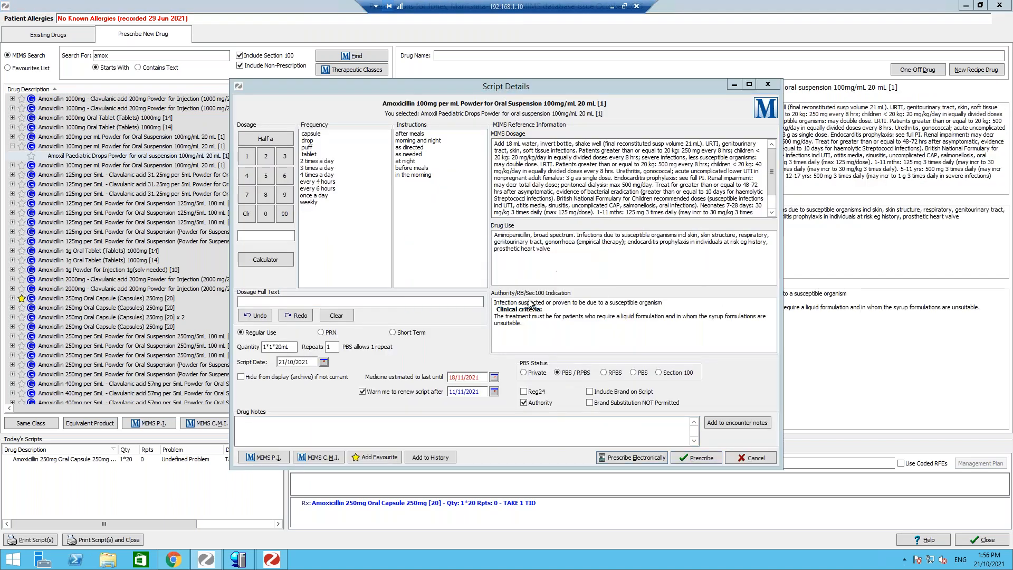
# - Enter approval number 123 in the authority approval dialog and submit it as an authority script
pyautogui.click(451, 207)
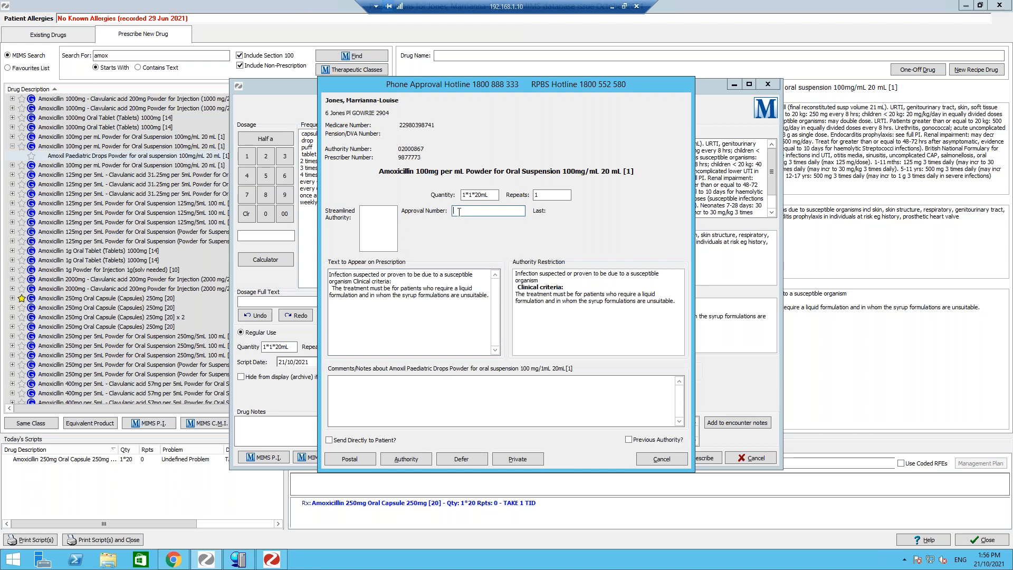
pyautogui.write('123')
pyautogui.click(407, 457)
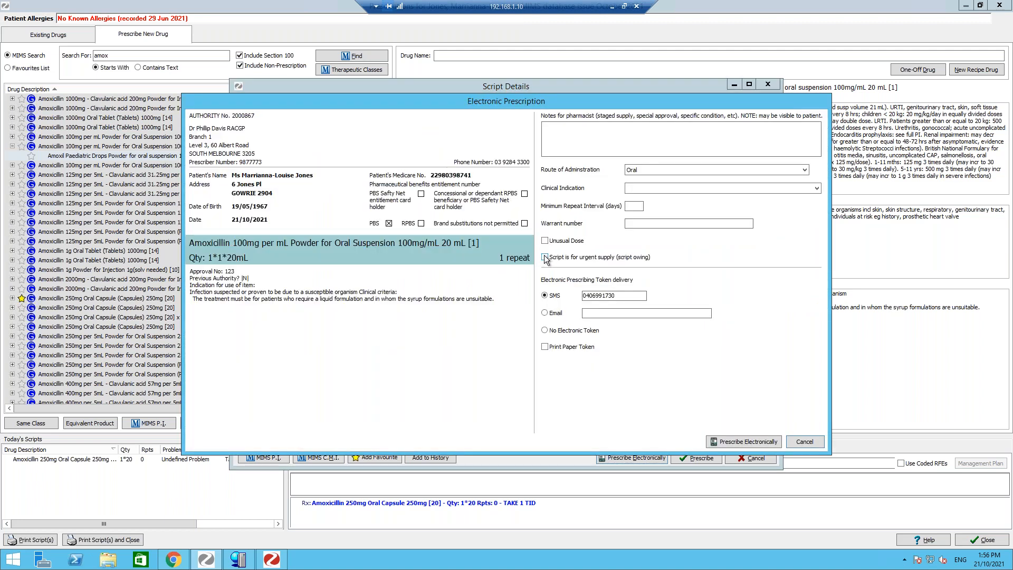
# - Tick urgent supply and try email token delivery, then cancel the electronic prescription and the script
pyautogui.click(546, 258)
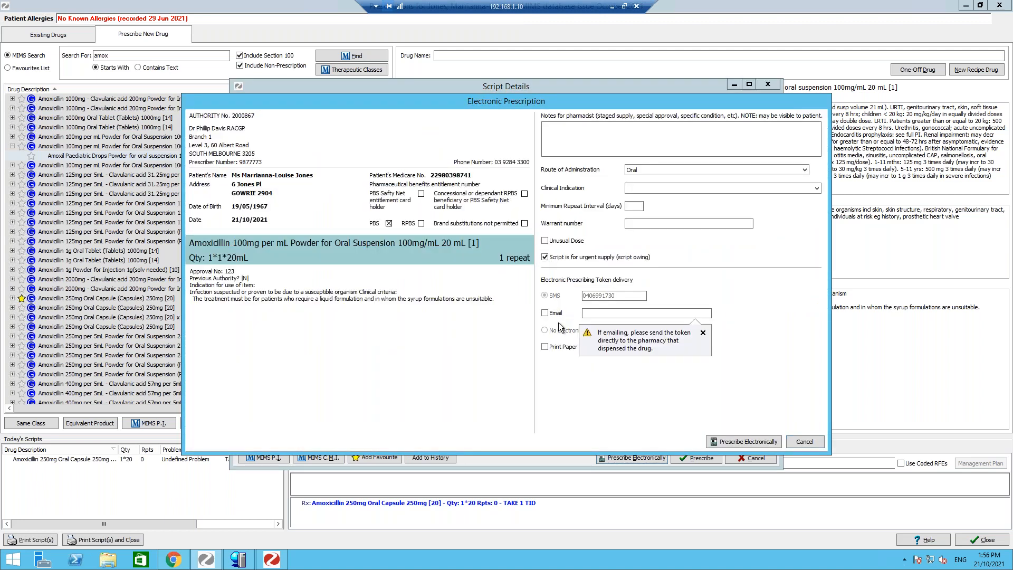
pyautogui.click(545, 256)
pyautogui.click(703, 333)
pyautogui.click(545, 313)
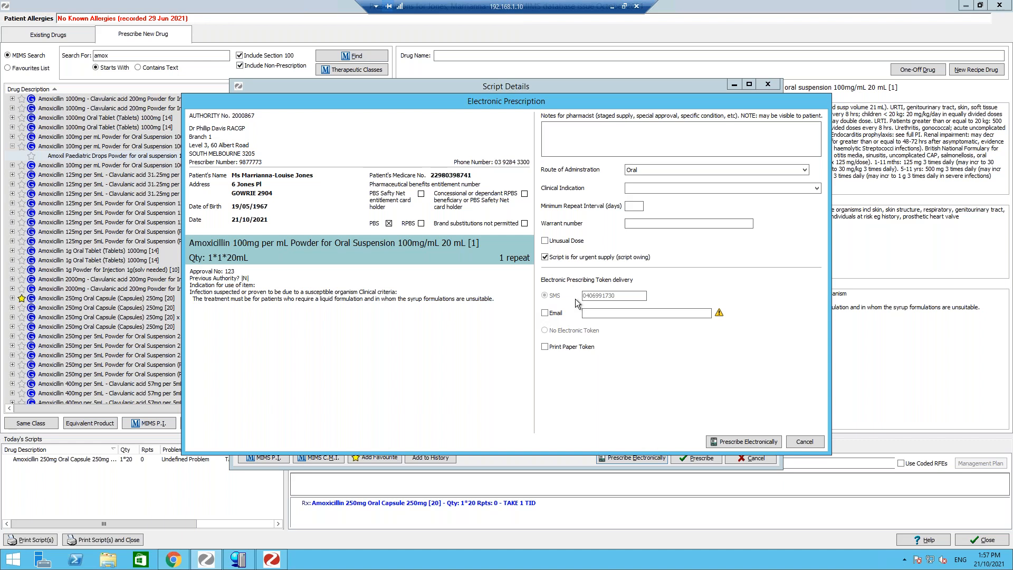
pyautogui.click(798, 443)
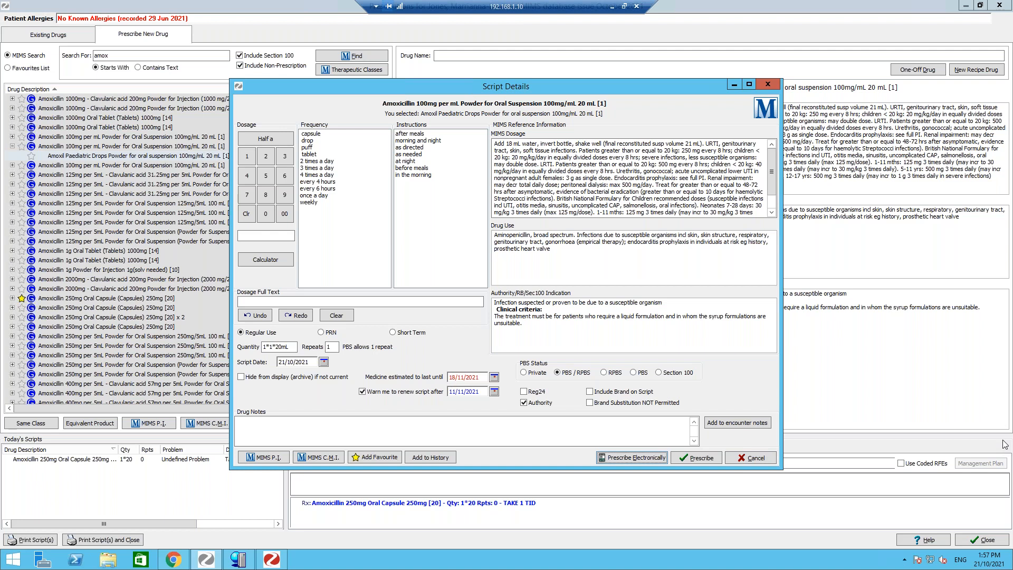
pyautogui.click(752, 461)
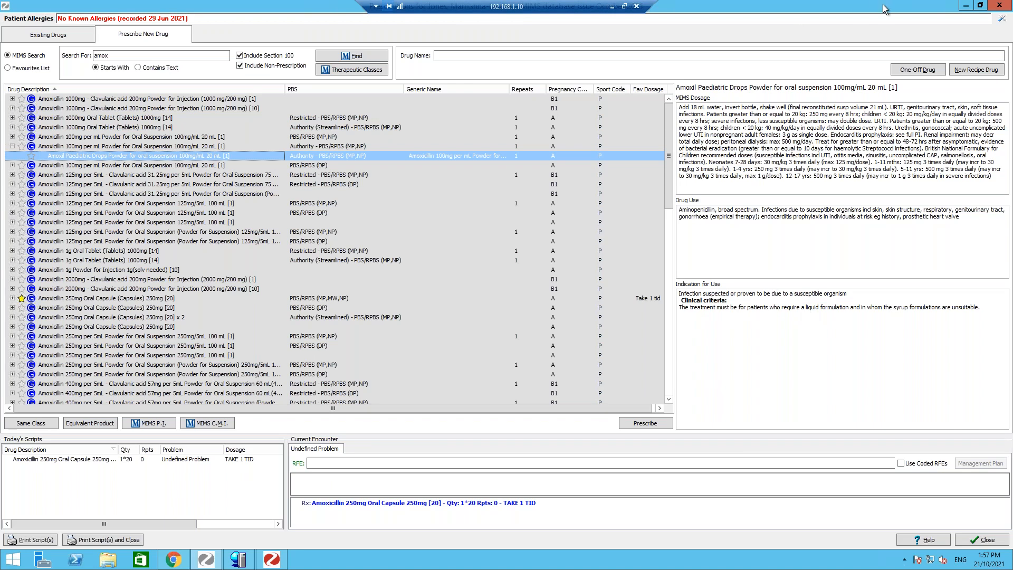
# - Switch to the Zedmed main window and back, accept the interaction warning, and cancel the reopened Amoxil script
pyautogui.click(279, 563)
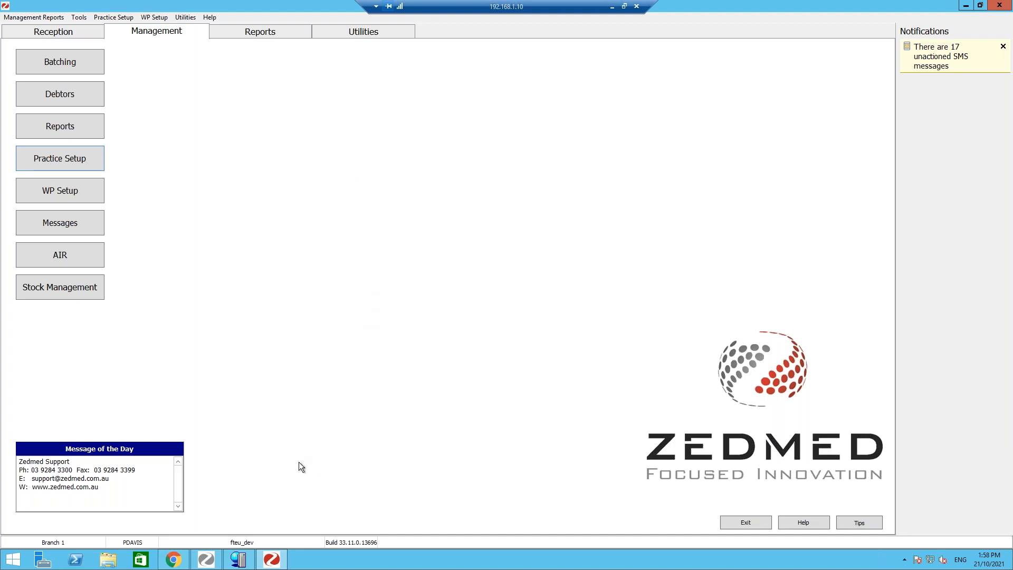
pyautogui.click(271, 561)
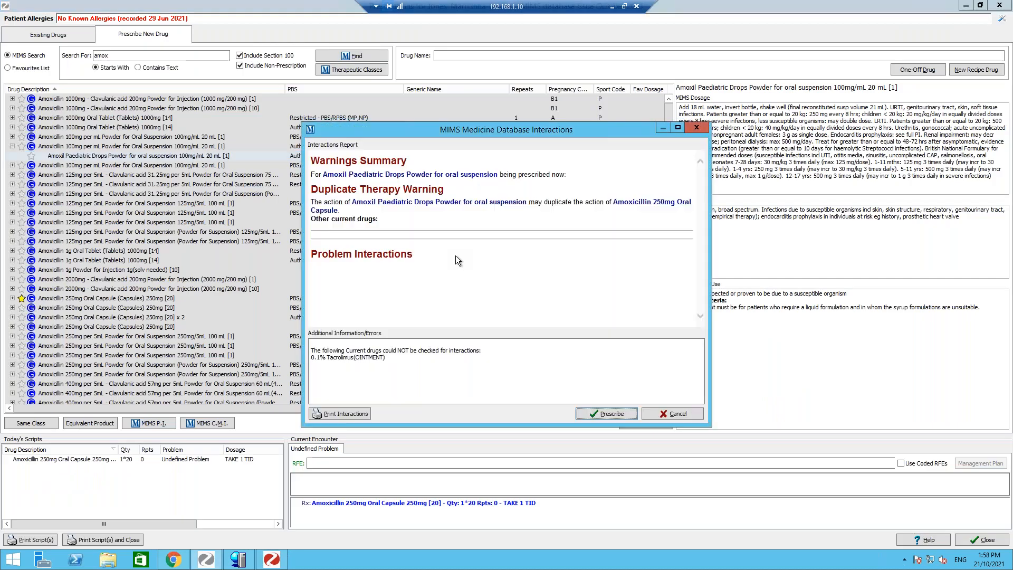
pyautogui.click(605, 415)
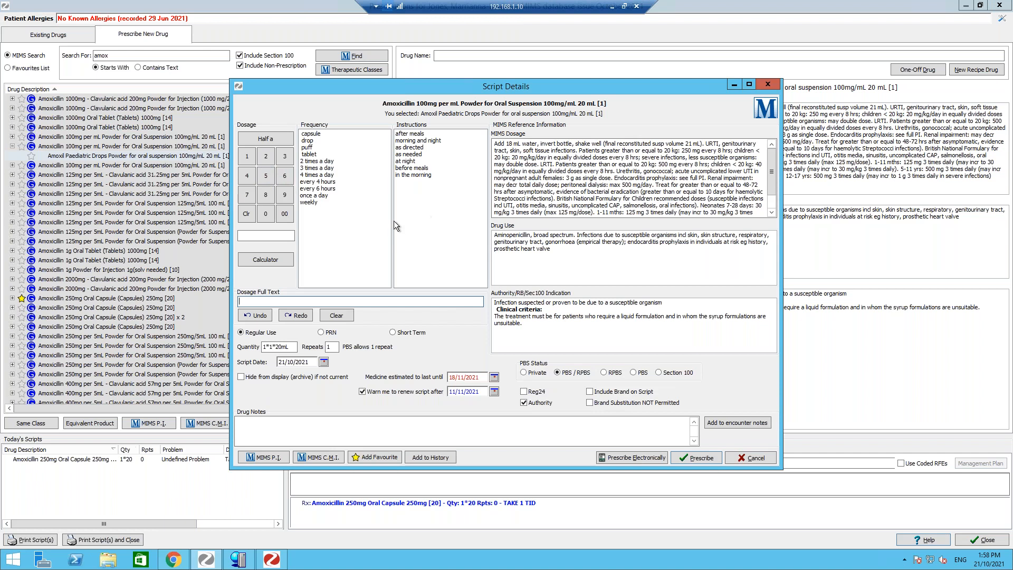
pyautogui.click(736, 461)
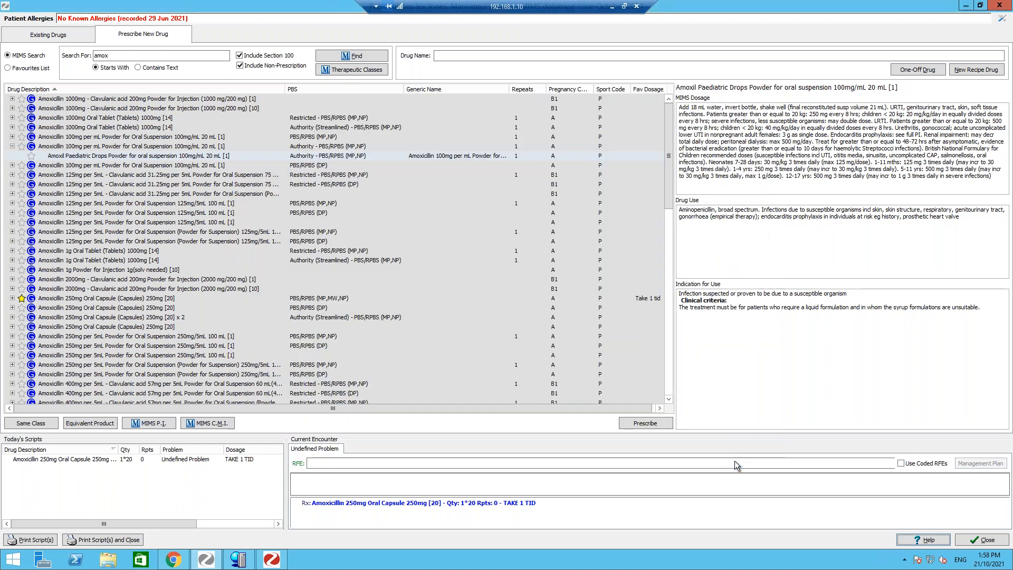
# - Open the existing drugs list and expand the Alendronic acid prescription history
pyautogui.click(65, 33)
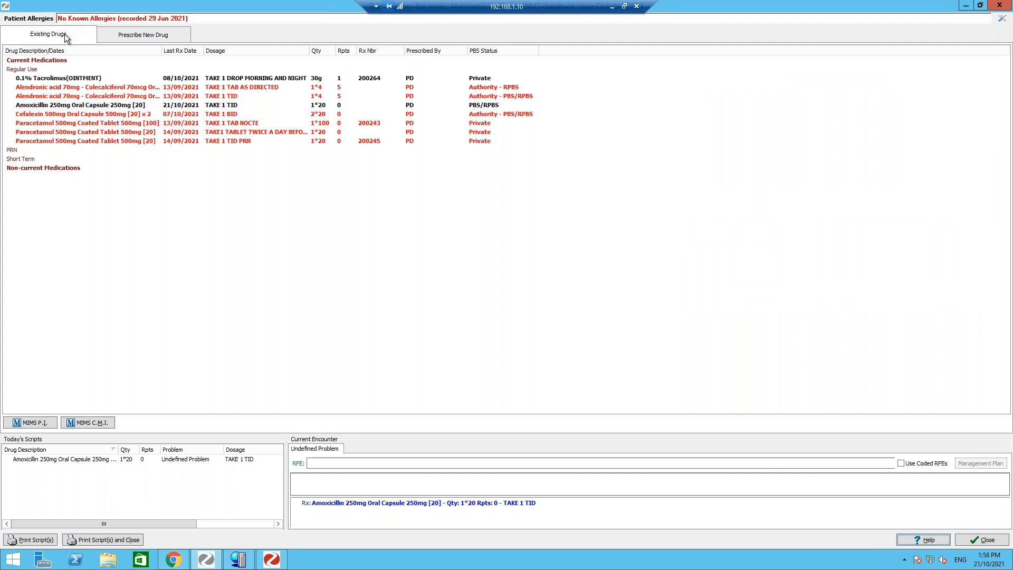
pyautogui.doubleClick(76, 88)
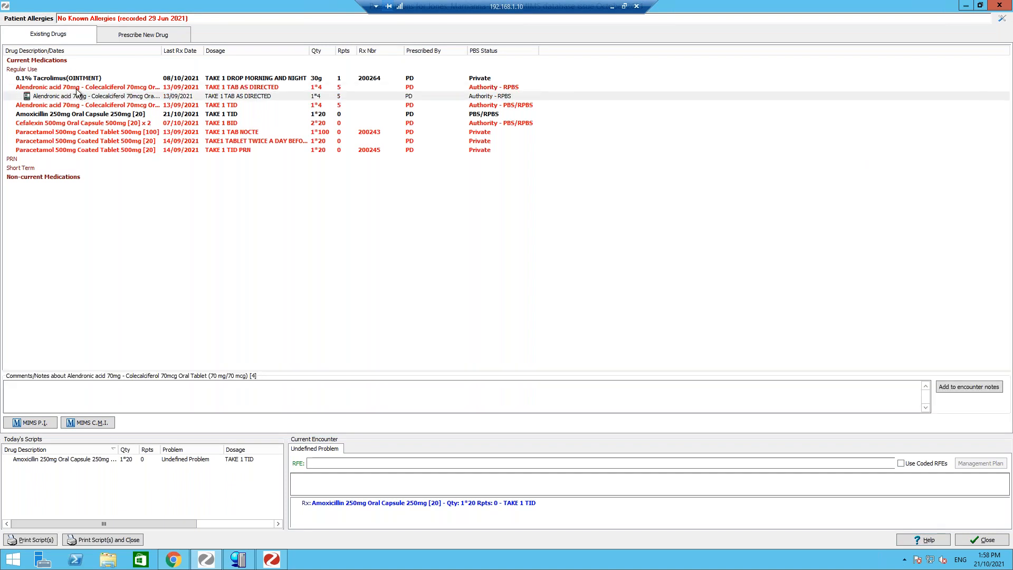
pyautogui.keyDown('ctrl'); pyautogui.click(72, 88); pyautogui.keyUp('ctrl')
# - Try re-prescribing Alendronic acid, acknowledging the pregnancy warning, then cancel its script details
pyautogui.keyDown('ctrl'); pyautogui.click(70, 115); pyautogui.keyUp('ctrl')
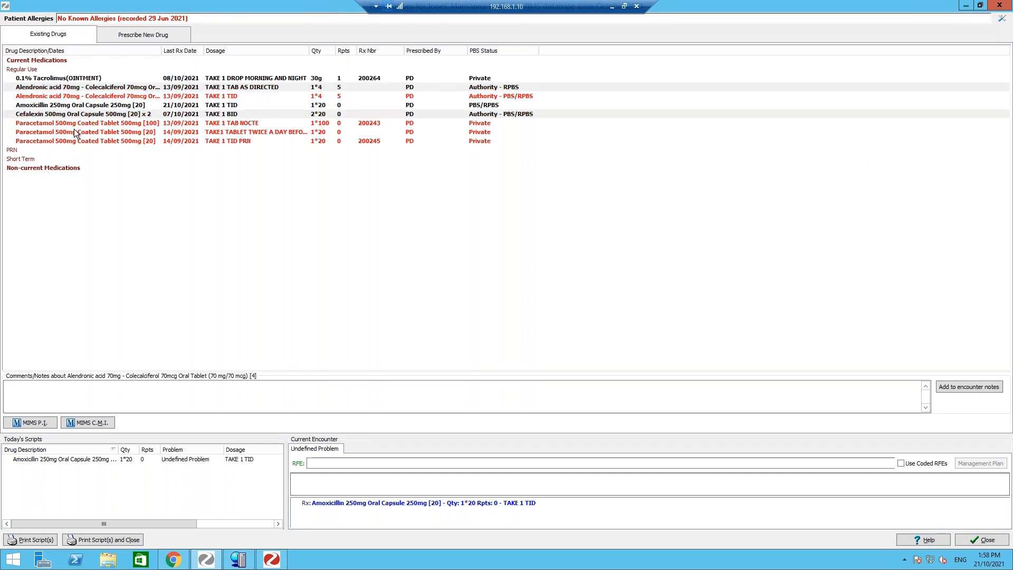
pyautogui.keyDown('ctrl'); pyautogui.click(73, 130); pyautogui.keyUp('ctrl')
pyautogui.rightClick(76, 104)
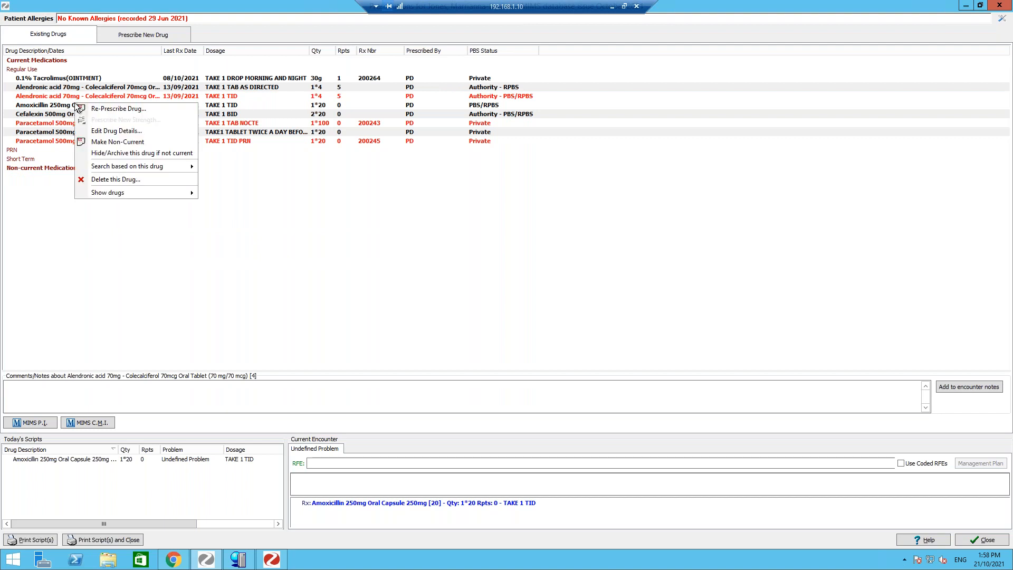
pyautogui.click(91, 109)
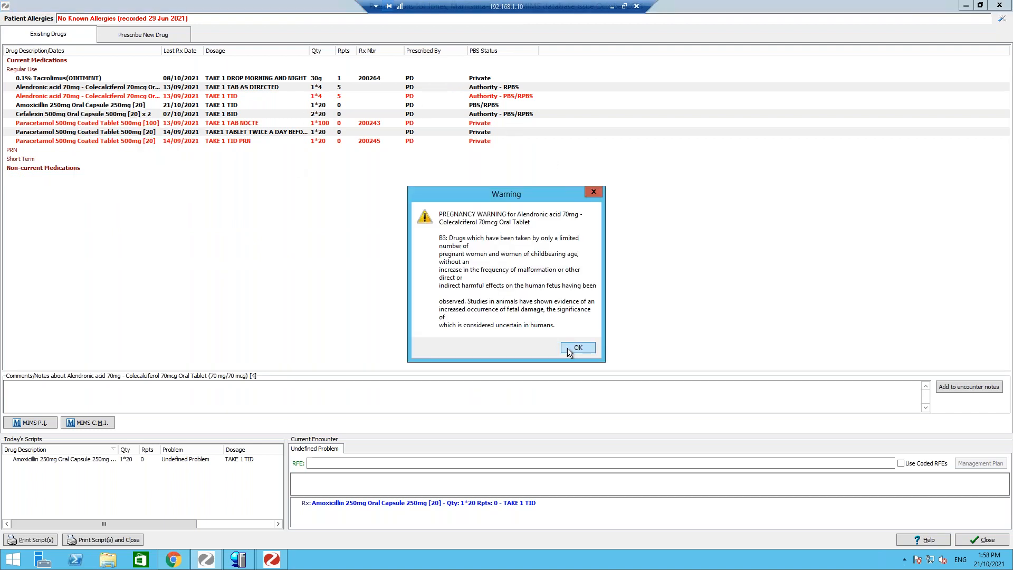
pyautogui.click(569, 349)
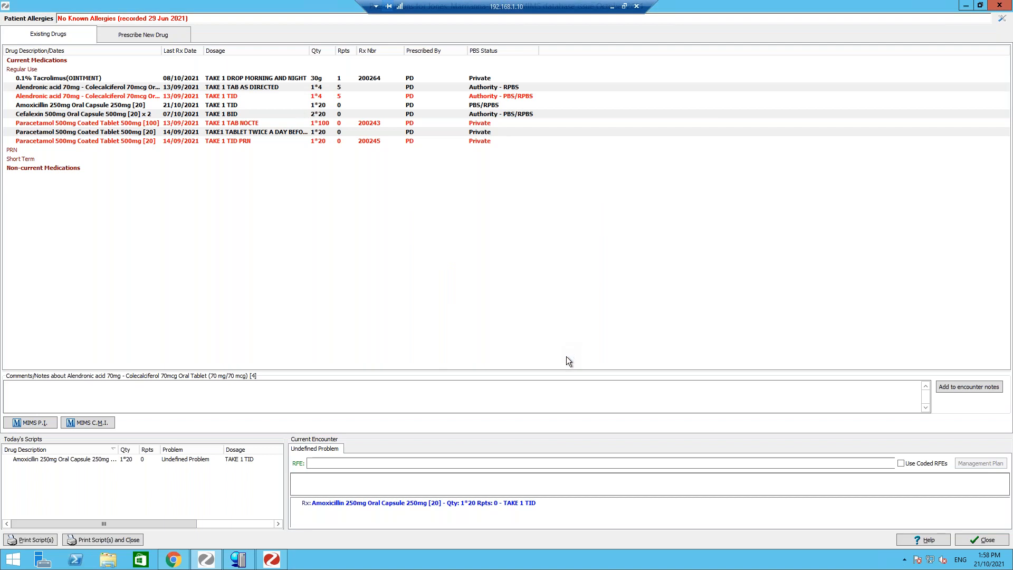
pyautogui.click(583, 413)
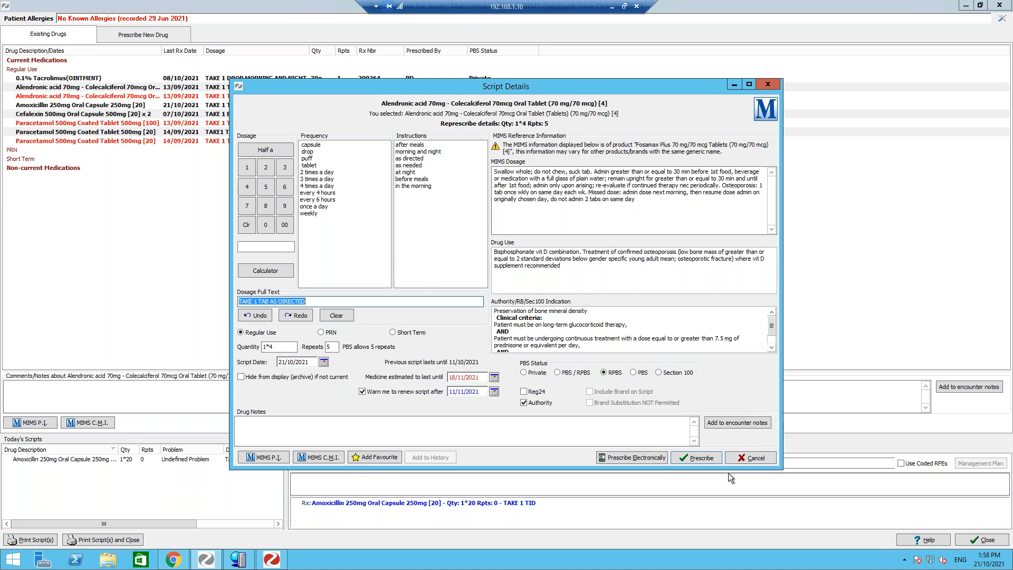
pyautogui.click(759, 461)
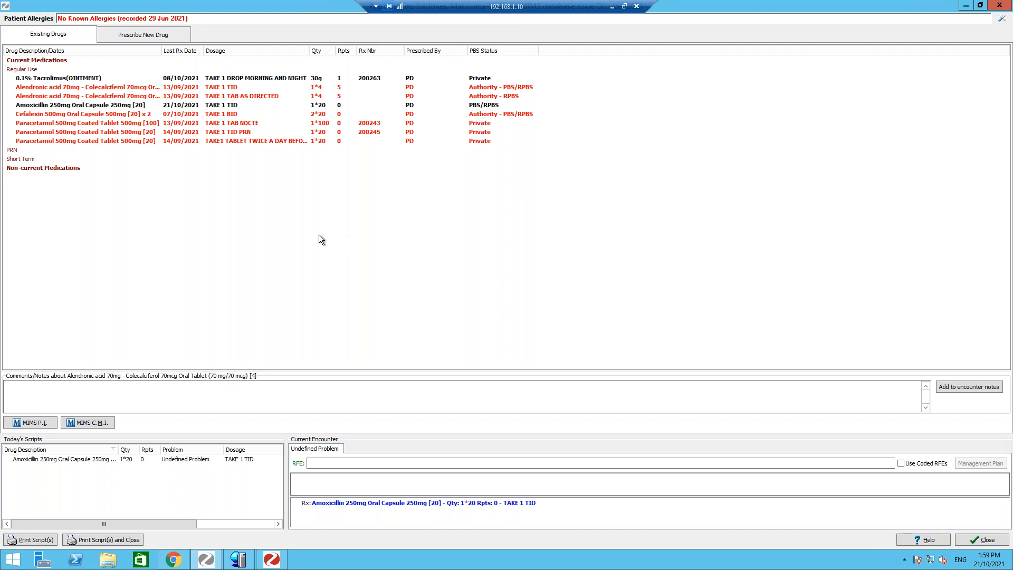
# - Re-prescribe both Paracetamol 500mg Coated Tablet entries, proceeding past the duplicate therapy warning
pyautogui.click(36, 88)
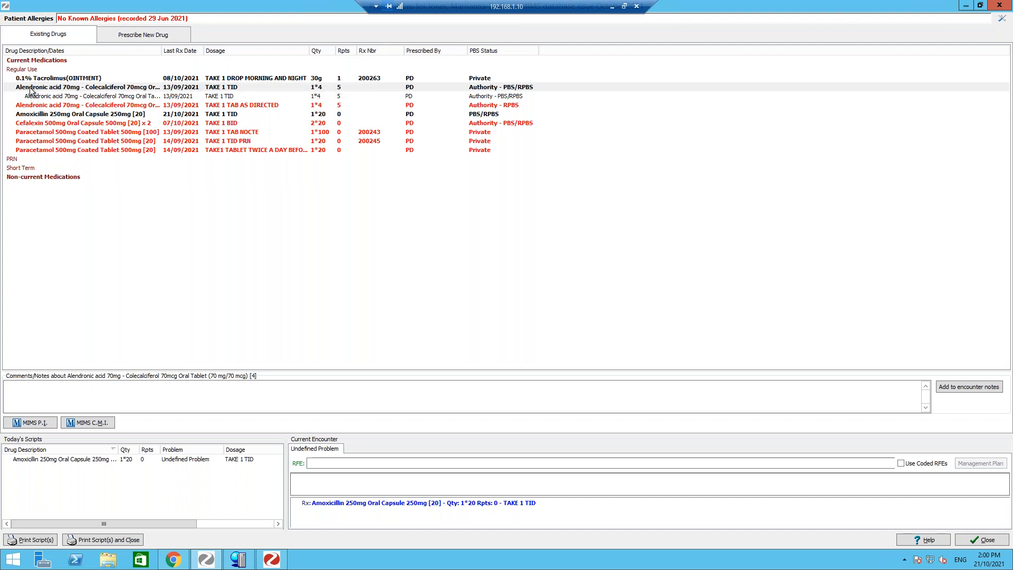
pyautogui.click(31, 88)
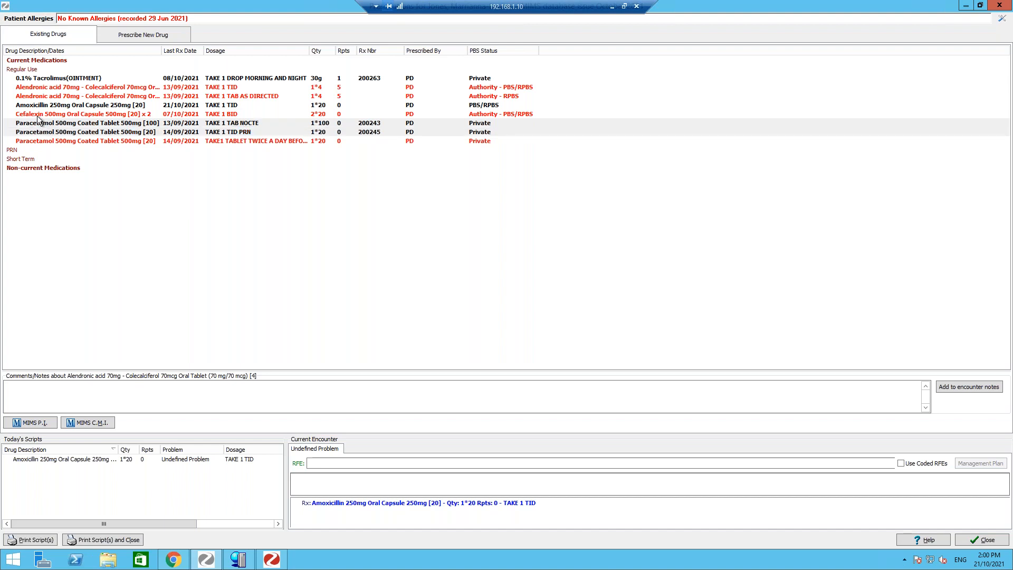
pyautogui.rightClick(53, 125)
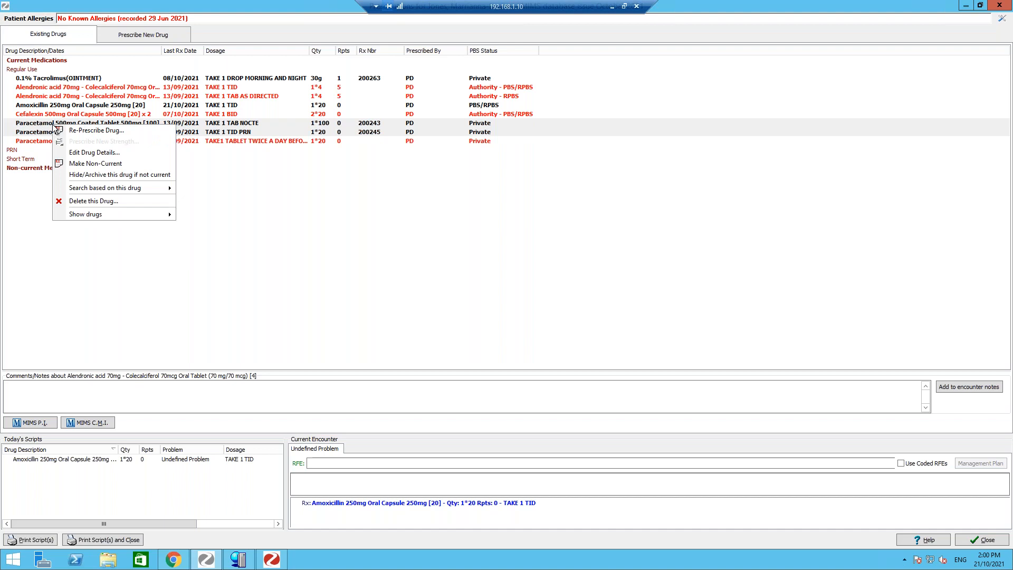
pyautogui.click(77, 136)
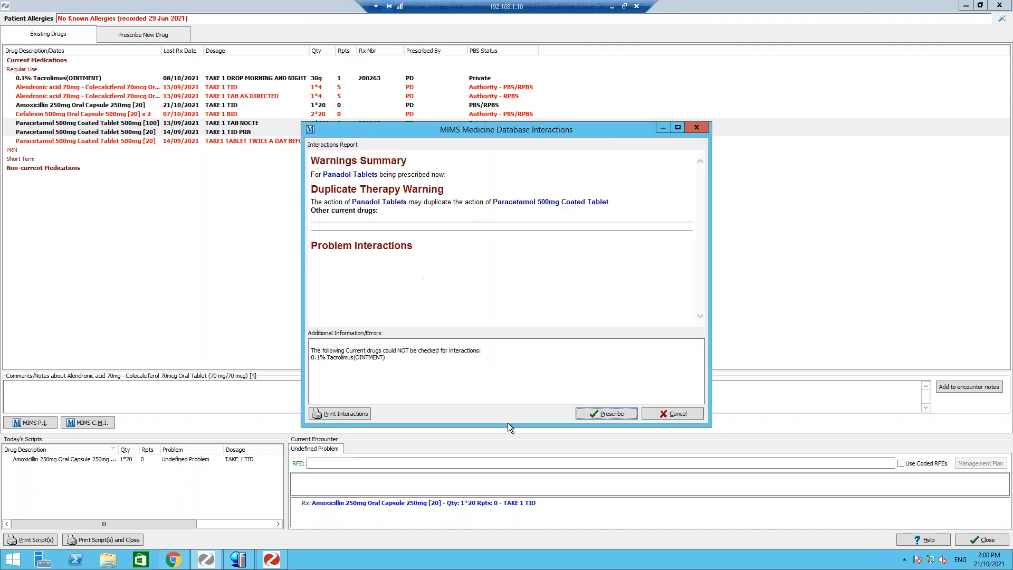
pyautogui.click(618, 415)
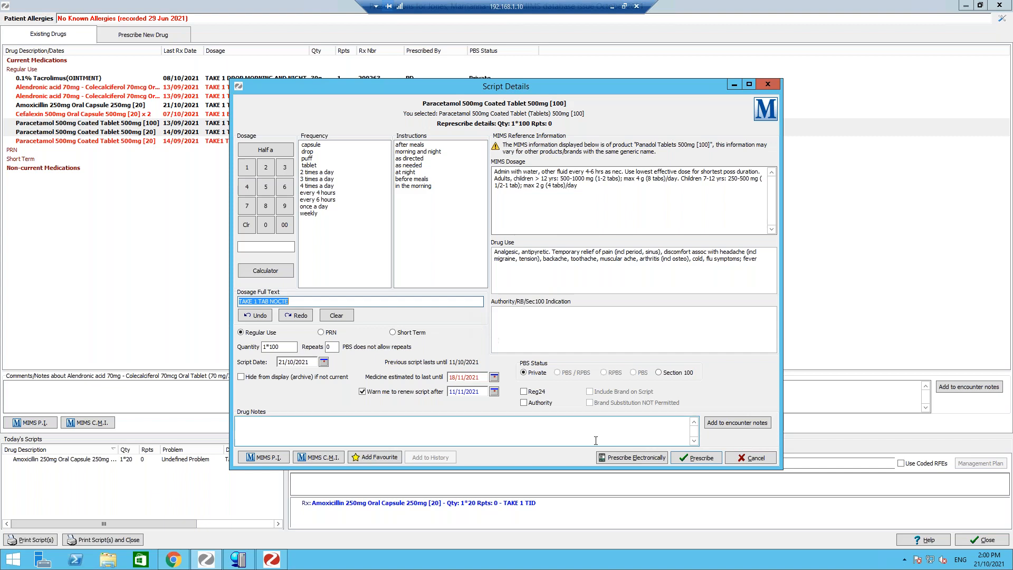
# - Prescribe the 100-tablet TAKE 1 TAB NOCTE script, then accept the warning and prescribe the 20-tablet TAKE 1 TID PRN script
pyautogui.click(688, 458)
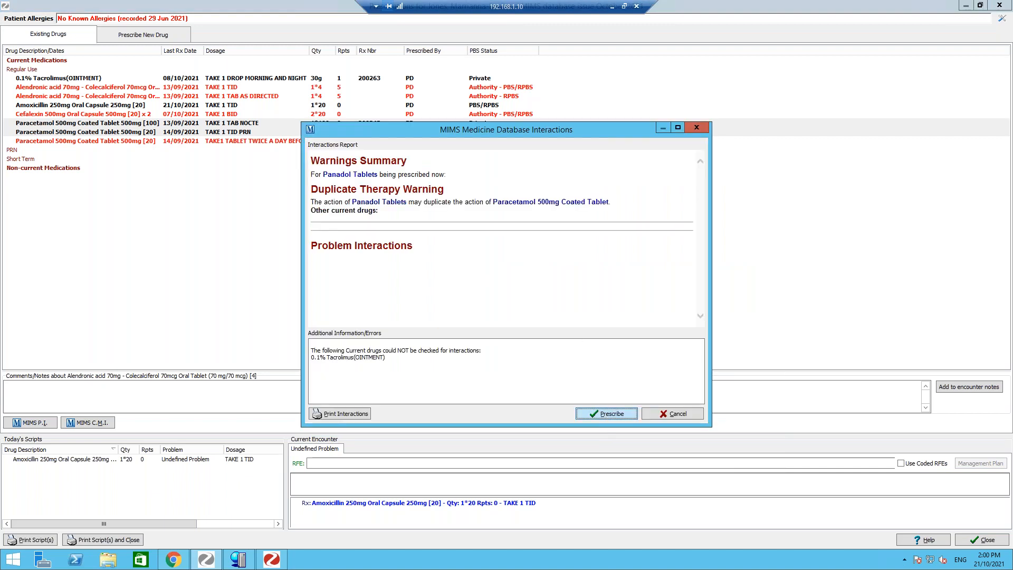
pyautogui.click(606, 412)
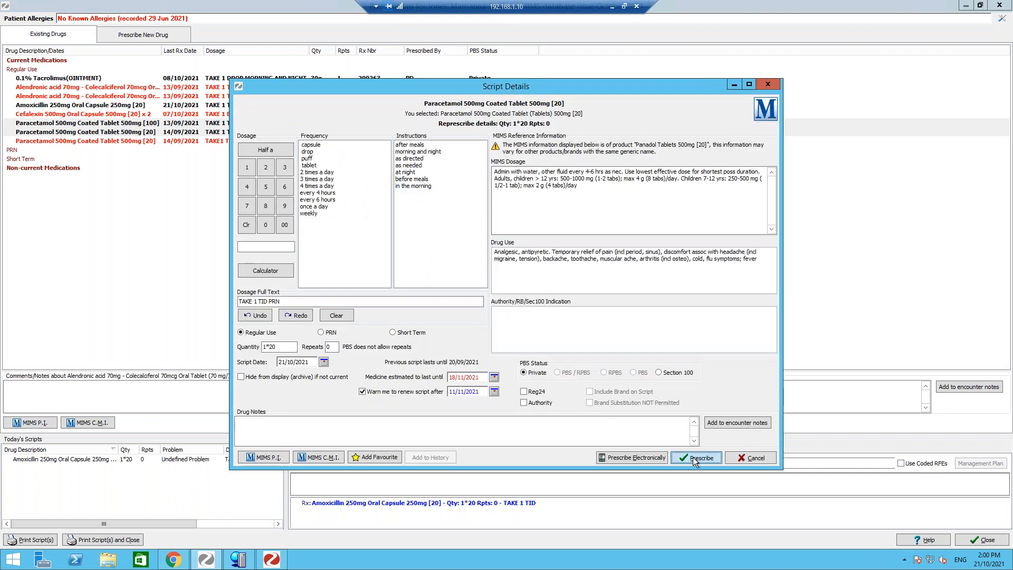
pyautogui.click(692, 457)
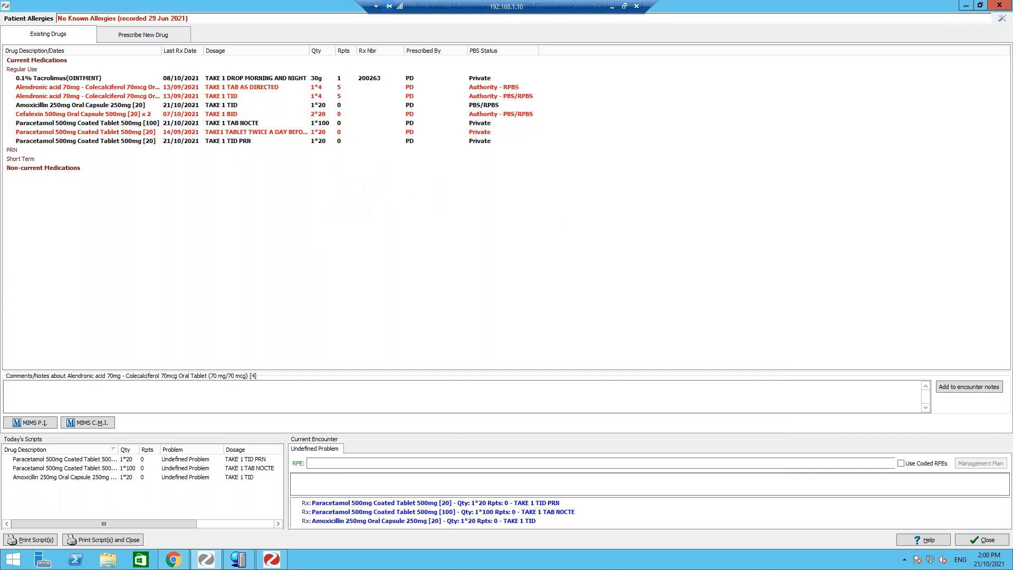